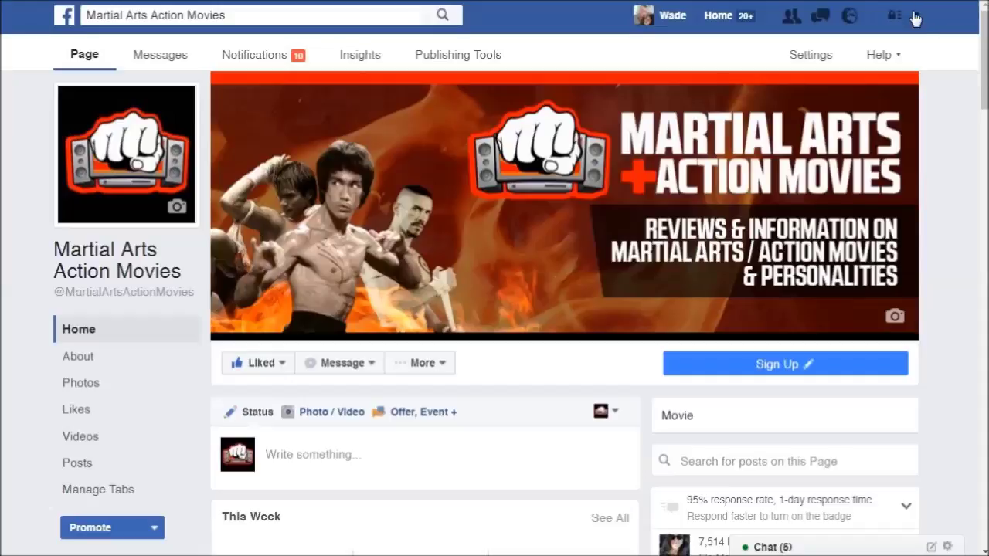
Open the account menu that lists the Pages you manage
click(913, 19)
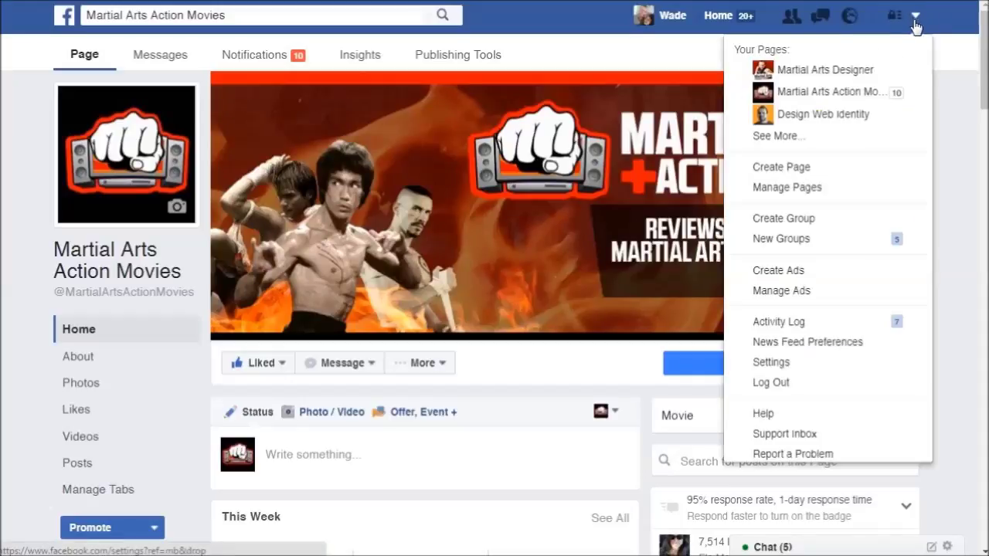
Go to the Martial Arts Action Movies Page and open its Settings
click(833, 94)
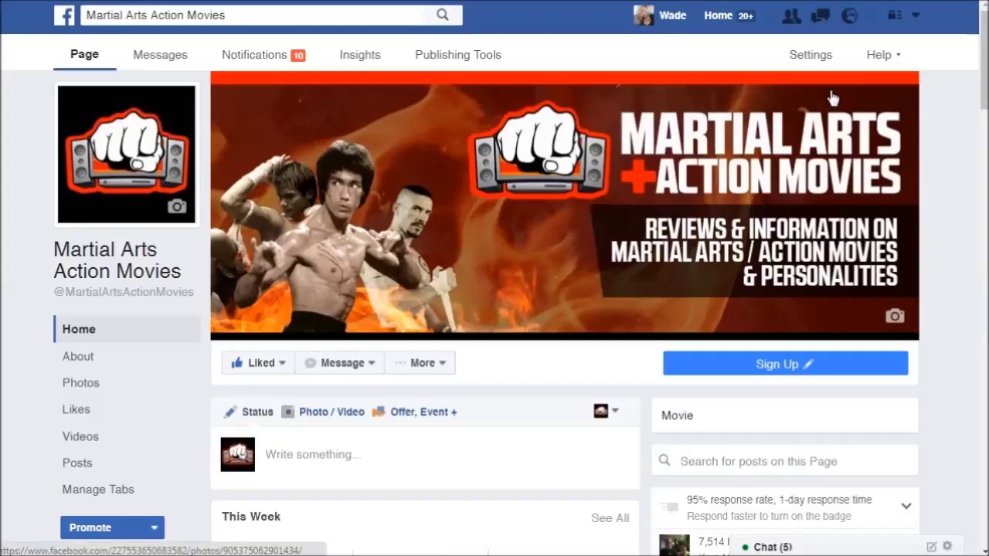
click(813, 60)
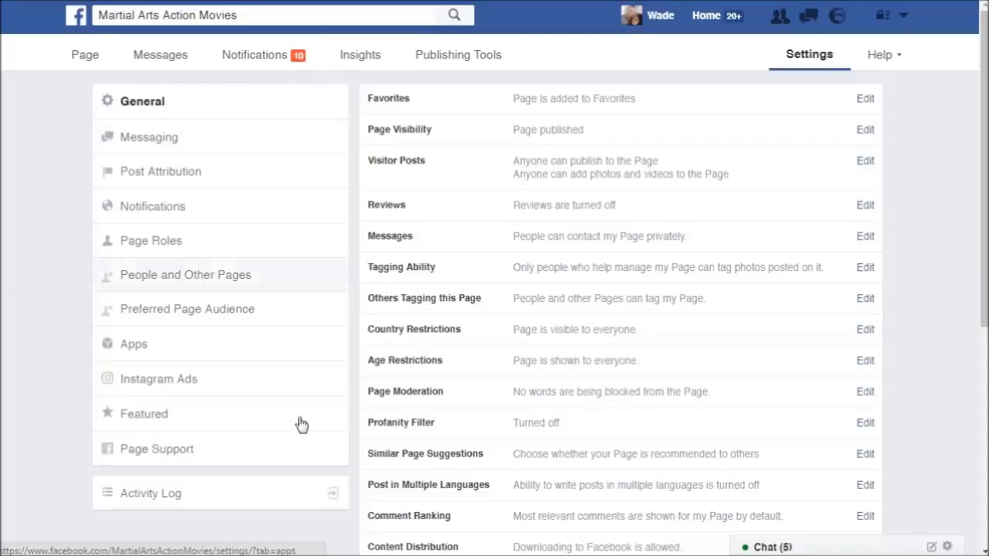
In Messaging settings, switch Show a Messenger Greeting to Yes and open the greeting editor
click(149, 141)
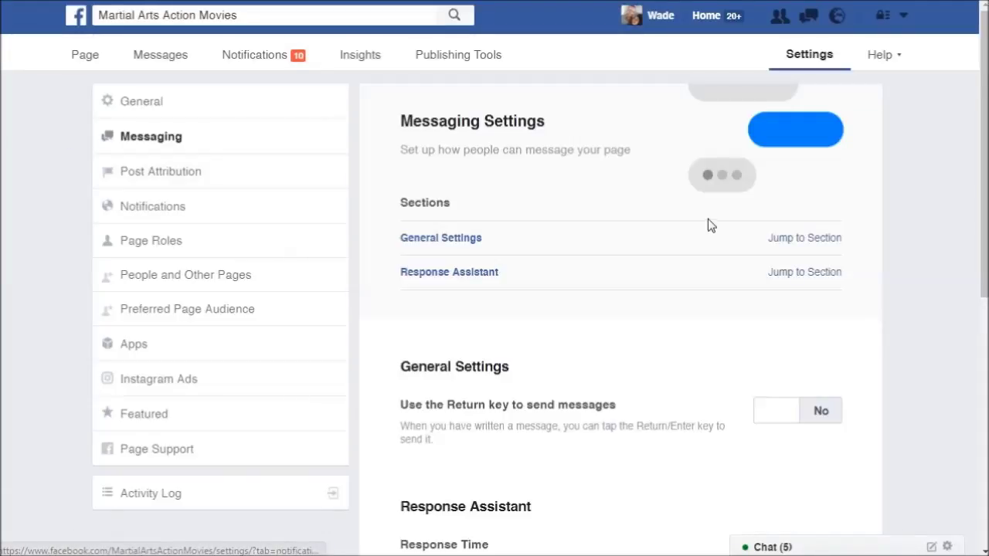
drag(984, 135, 982, 312)
scroll(794, 155, up, 5)
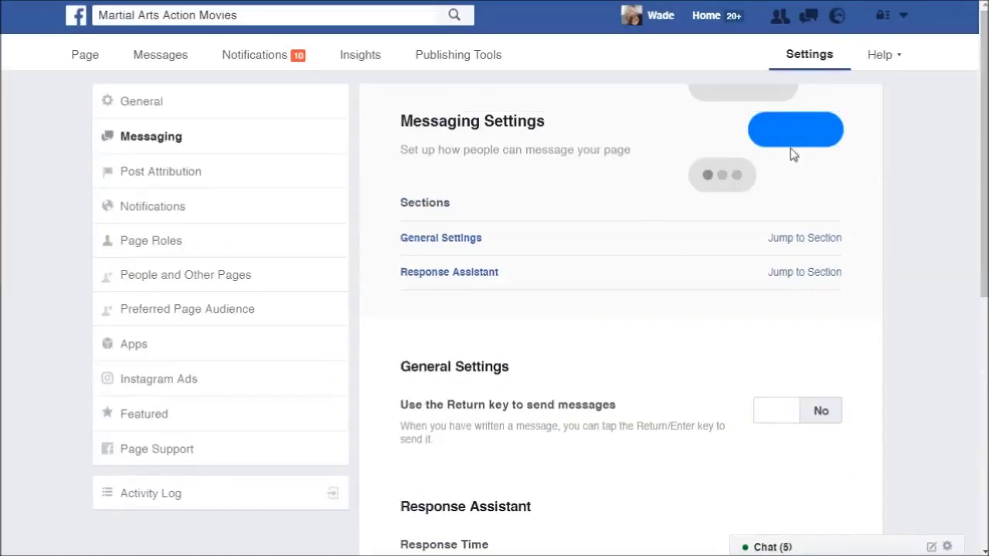
drag(983, 170, 984, 375)
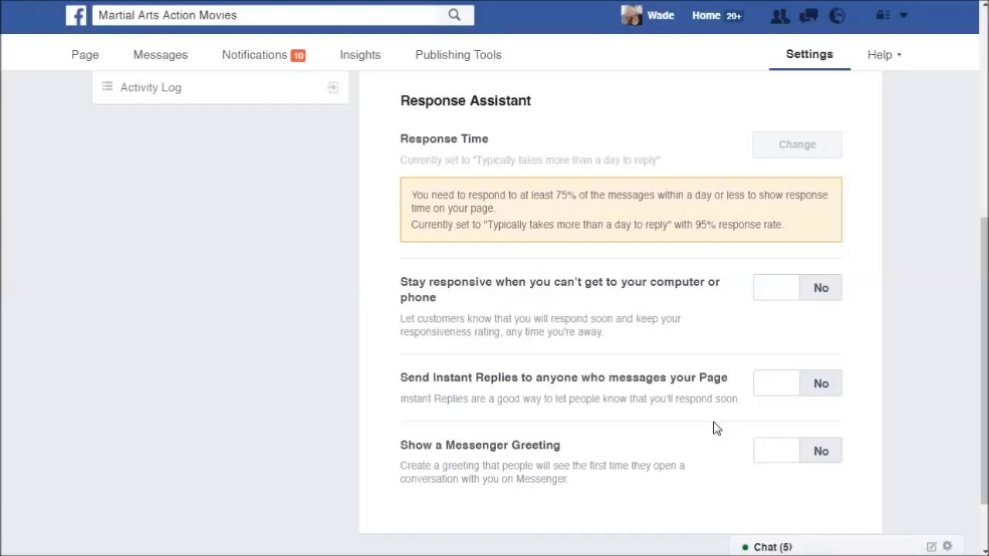
click(809, 466)
scroll(699, 371, down, 3)
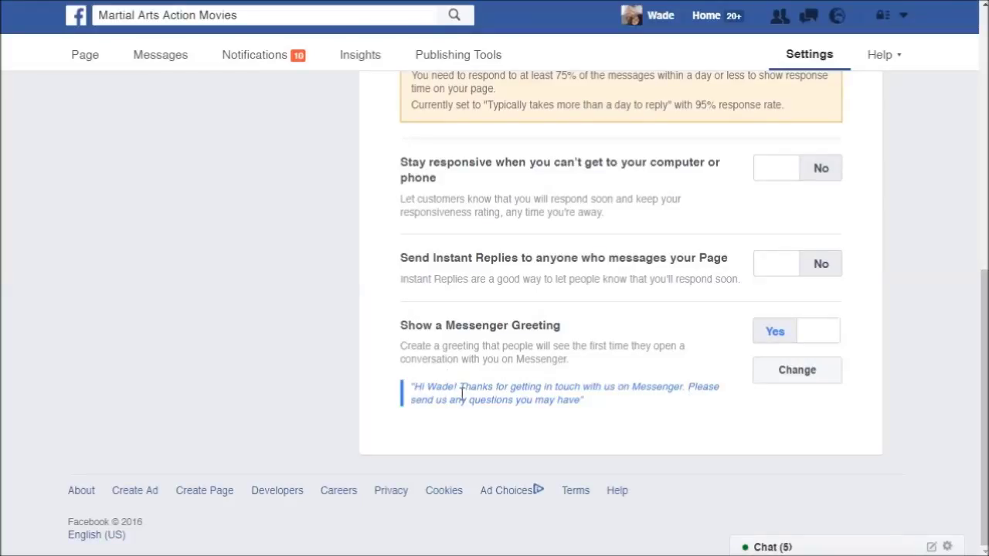
click(797, 373)
Retype the greeting as 'Thanks for messaging us here at Martial Arts Action Movies…' ending 'welcome!'
scroll(731, 347, down, 6)
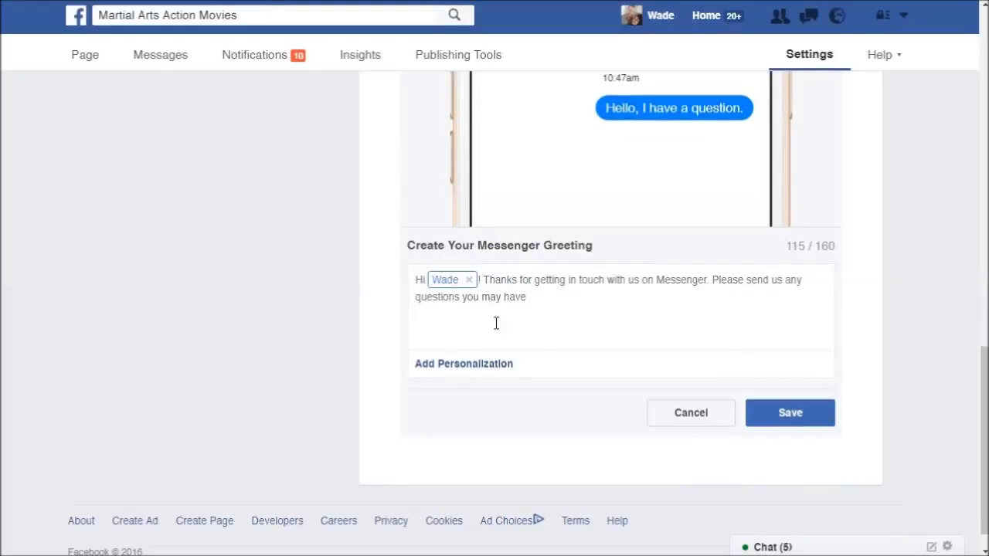
drag(525, 302, 485, 276)
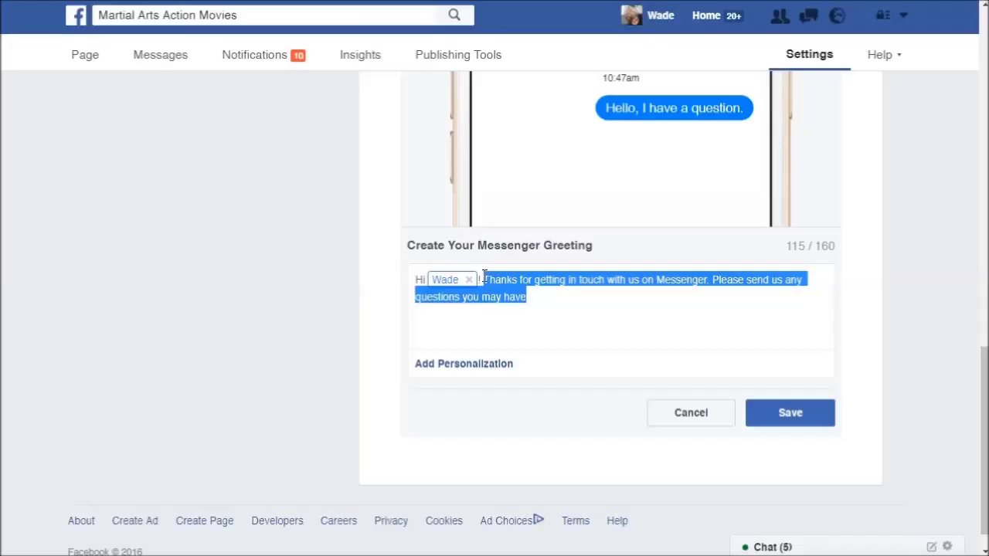
text(thANKS )
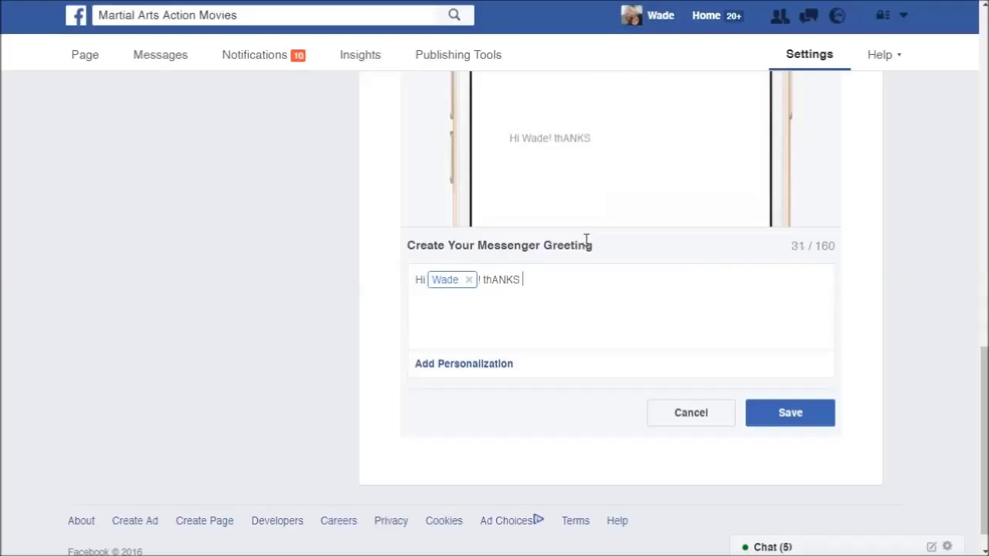
text(FOR MESSAGING U)
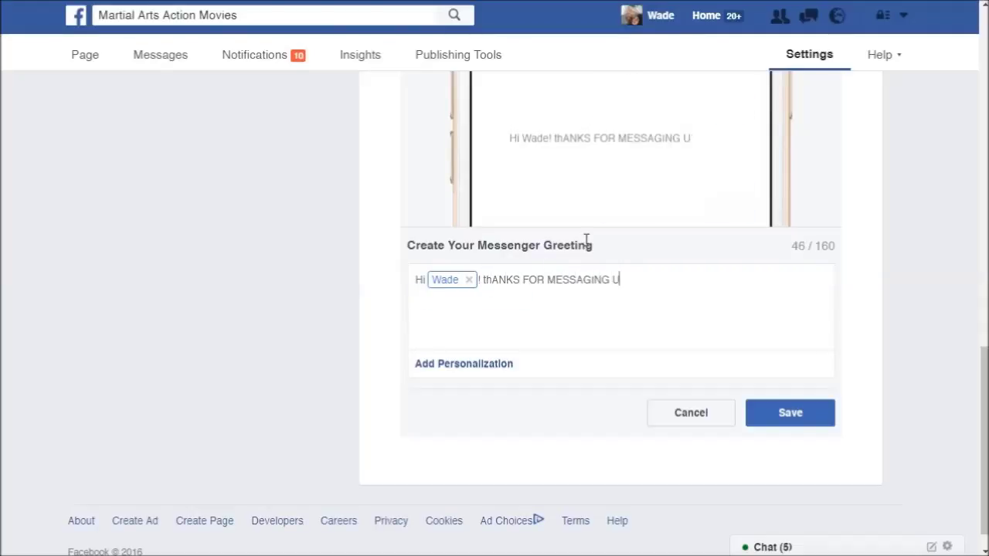
text(S HERE AT mARTI)
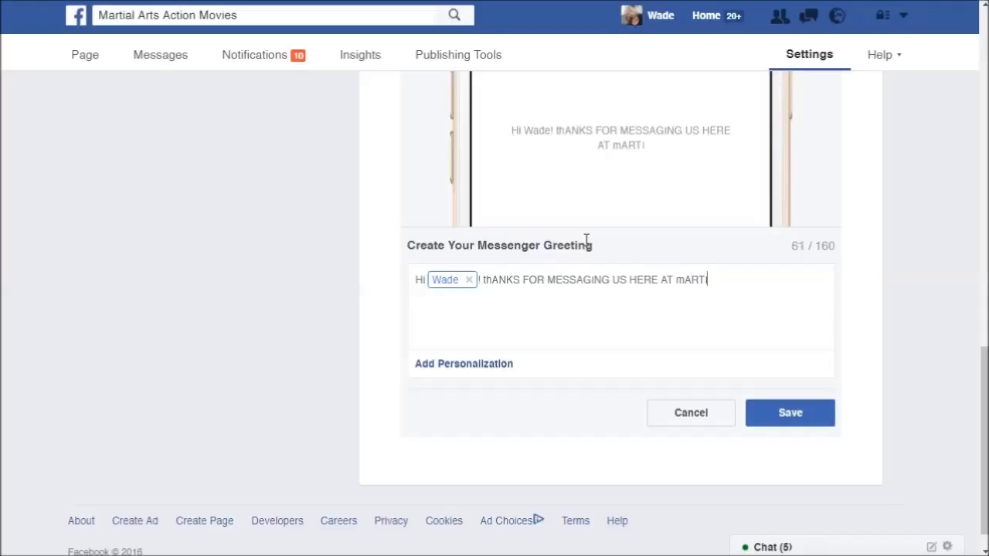
text(AL aRTS aCTION mOVIES)
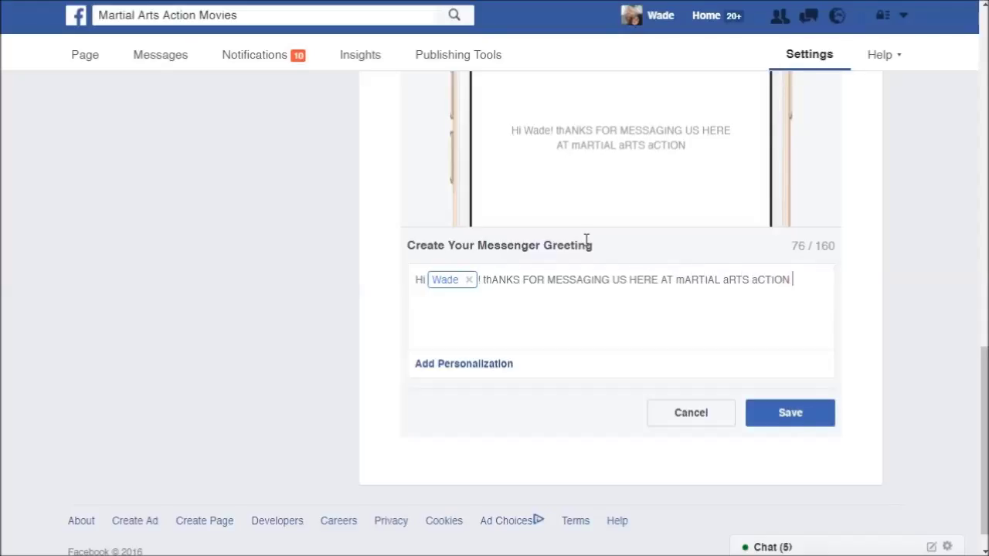
key(BackSpace)
key(BackSpace)
key(BackSpace)
key(BackSpace)
key(BackSpace)
key(BackSpace)
key(BackSpace)
key(BackSpace)
key(BackSpace)
key(BackSpace)
key(BackSpace)
key(BackSpace)
key(BackSpace)
key(BackSpace)
key(BackSpace)
key(BackSpace)
key(BackSpace)
key(BackSpace)
key(BackSpace)
key(BackSpace)
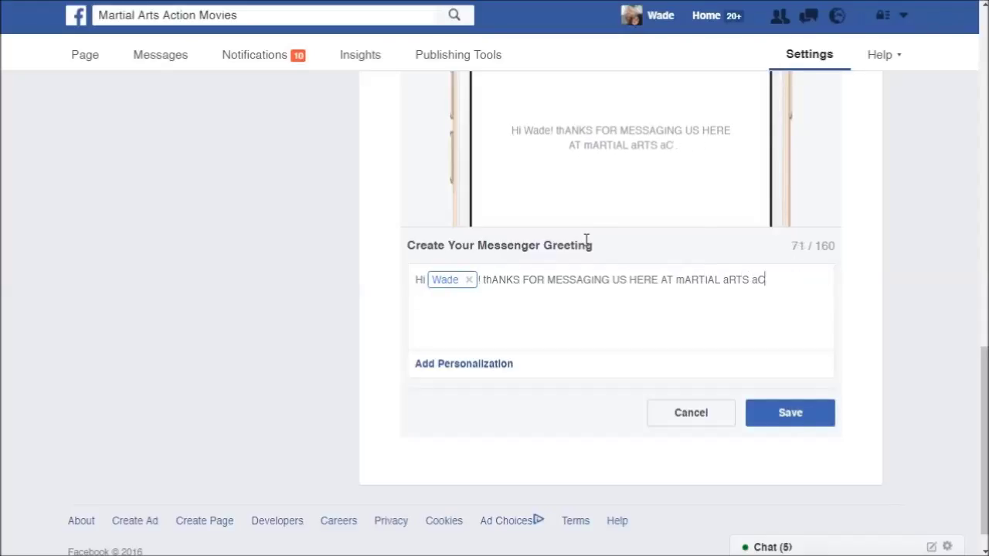
key(BackSpace)
key(BackSpace)
key(BackSpace)
key(BackSpace)
key(BackSpace)
key(BackSpace)
key(BackSpace)
key(BackSpace)
key(BackSpace)
key(BackSpace)
key(BackSpace)
key(BackSpace)
key(BackSpace)
key(BackSpace)
key(BackSpace)
key(BackSpace)
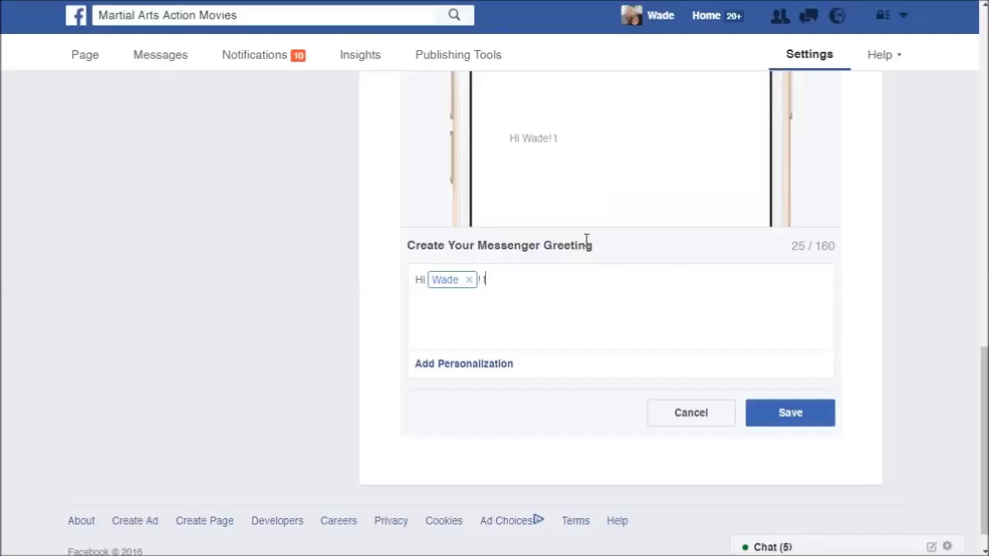
text(Thanks fo rme)
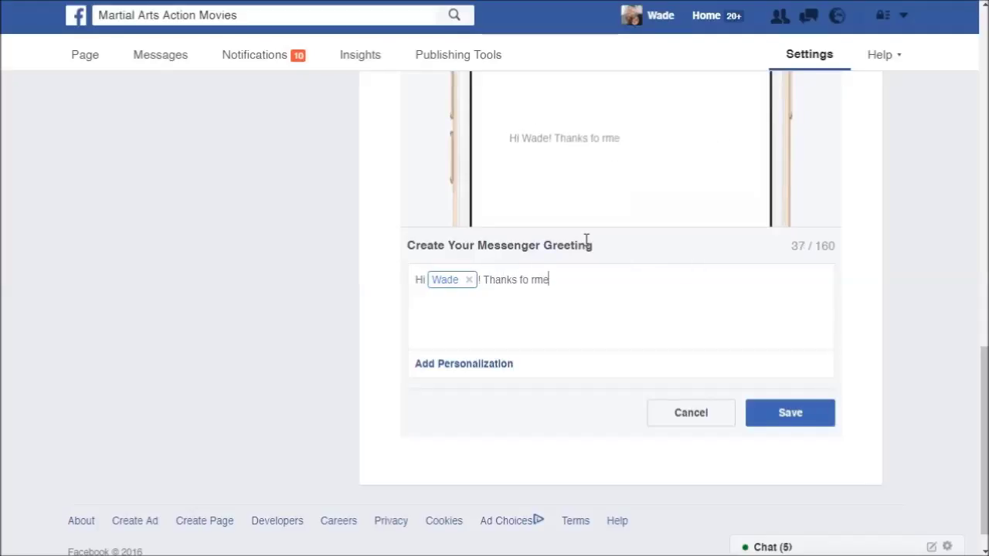
text(ssaging us here)
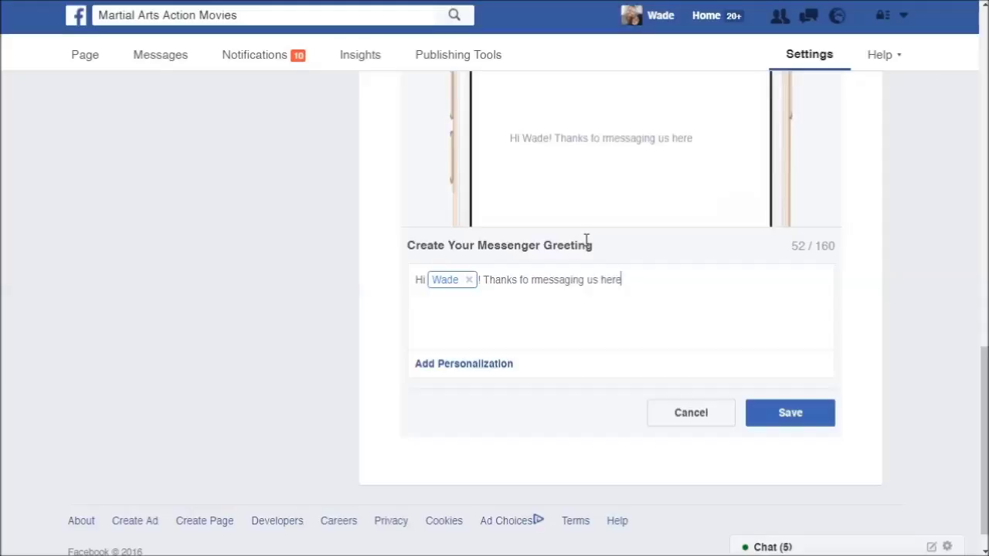
text( at Martial A)
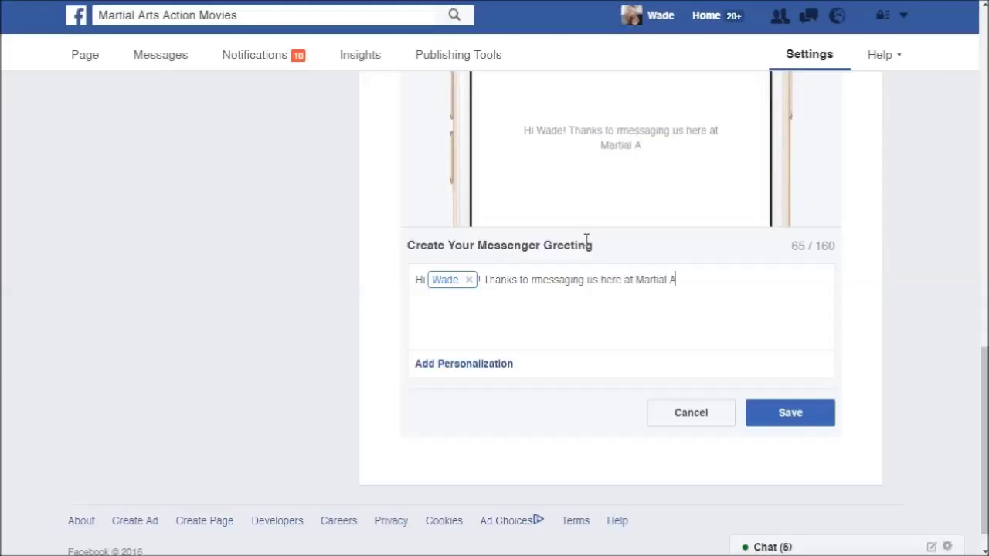
text(rts Action Movi)
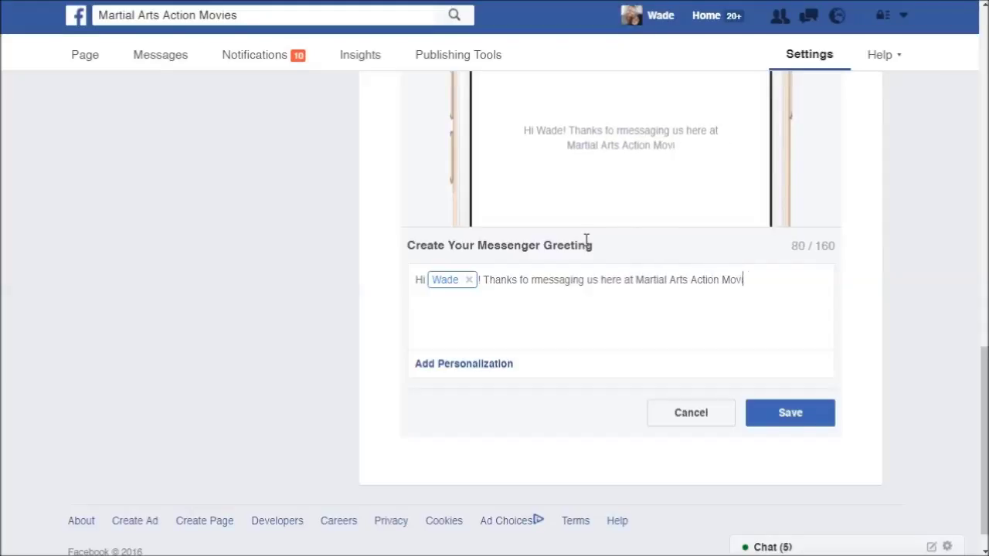
text(es.  ANy que)
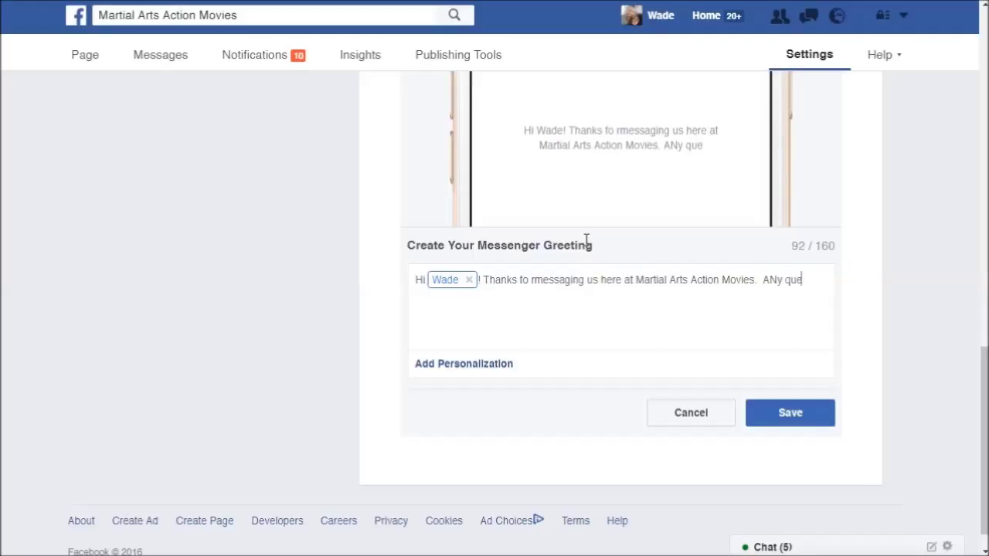
text(stions or sugge)
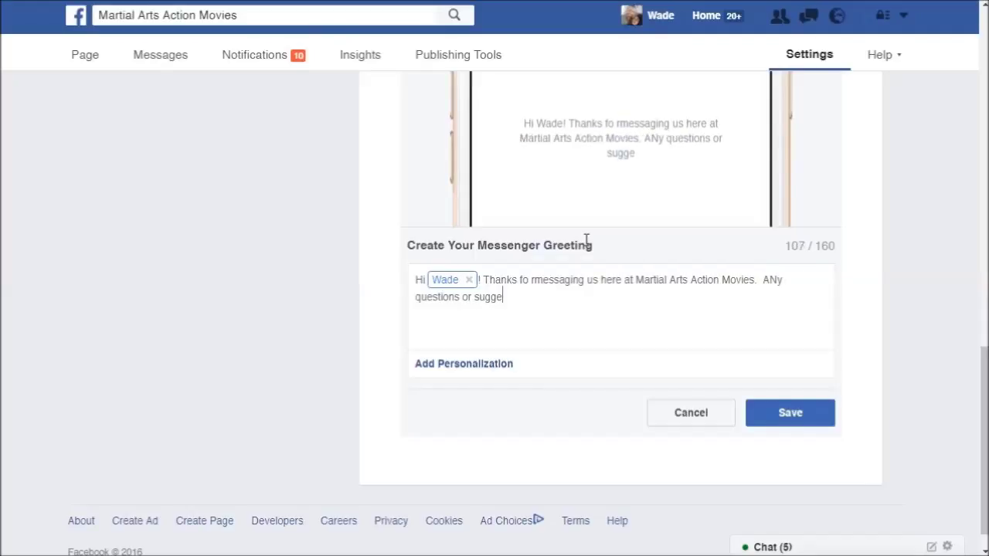
text(stion syou have are welcoem)
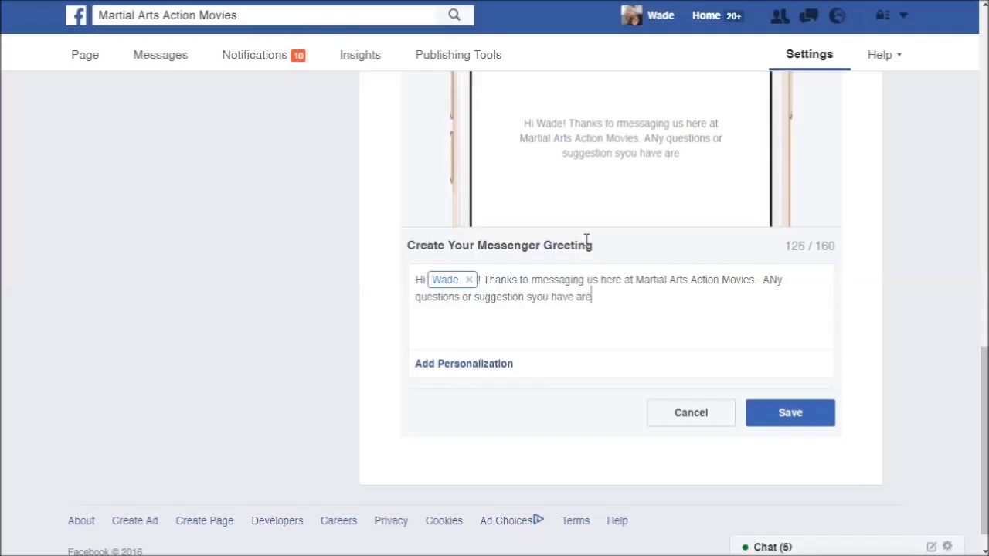
key(BackSpace)
key(BackSpace)
text(me!)
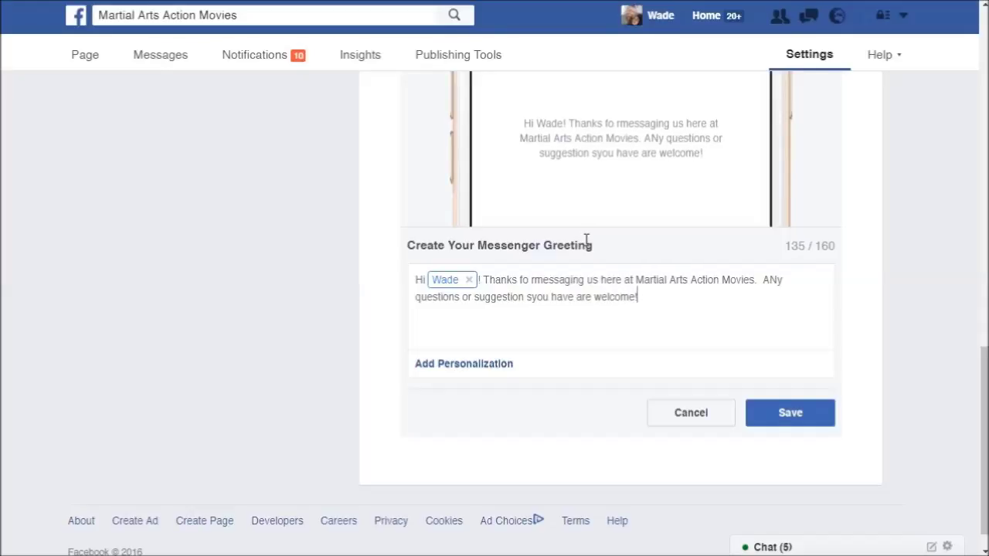
Fix 'ANy' to 'Any' and remove a trial sentence about response times
drag(777, 281, 770, 282)
text(n)
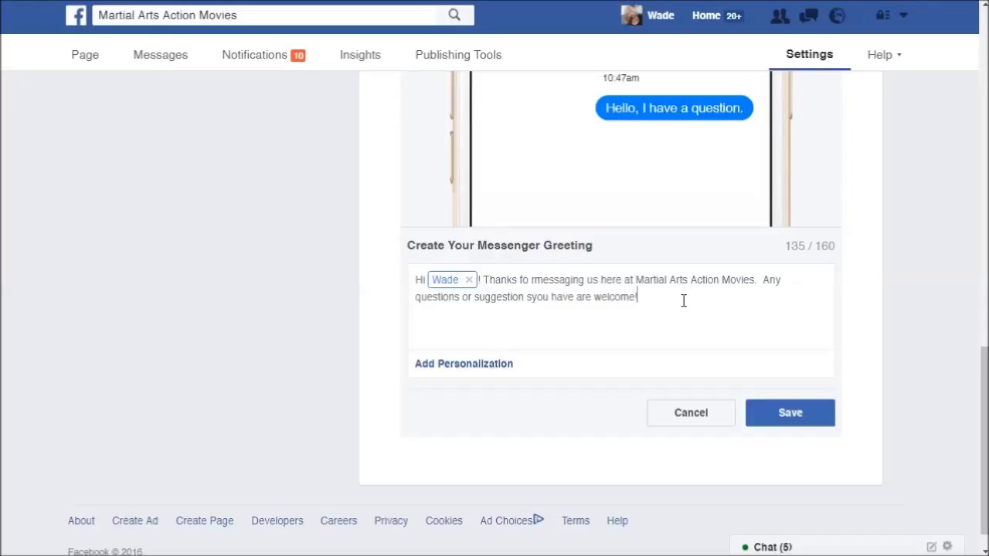
text(We typ)
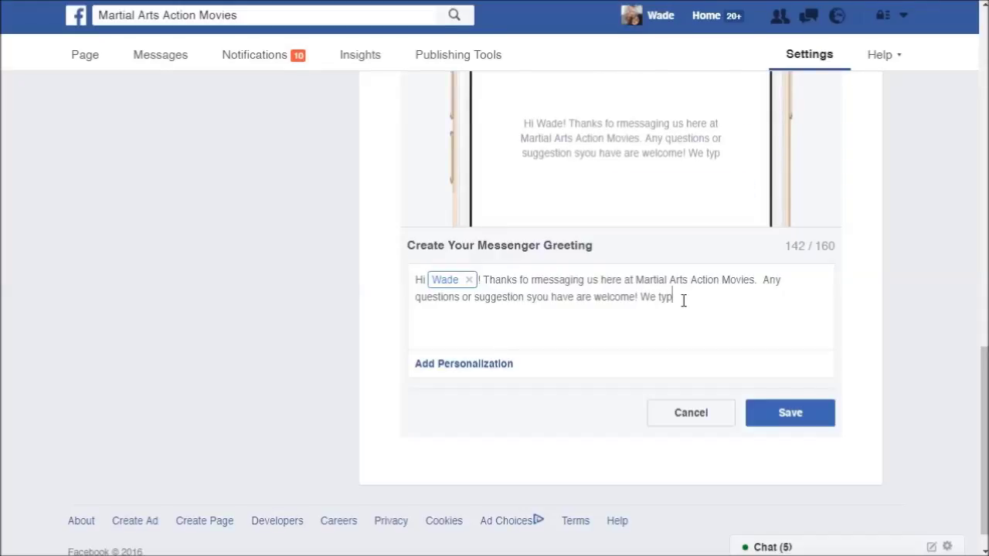
text(ical respond to me)
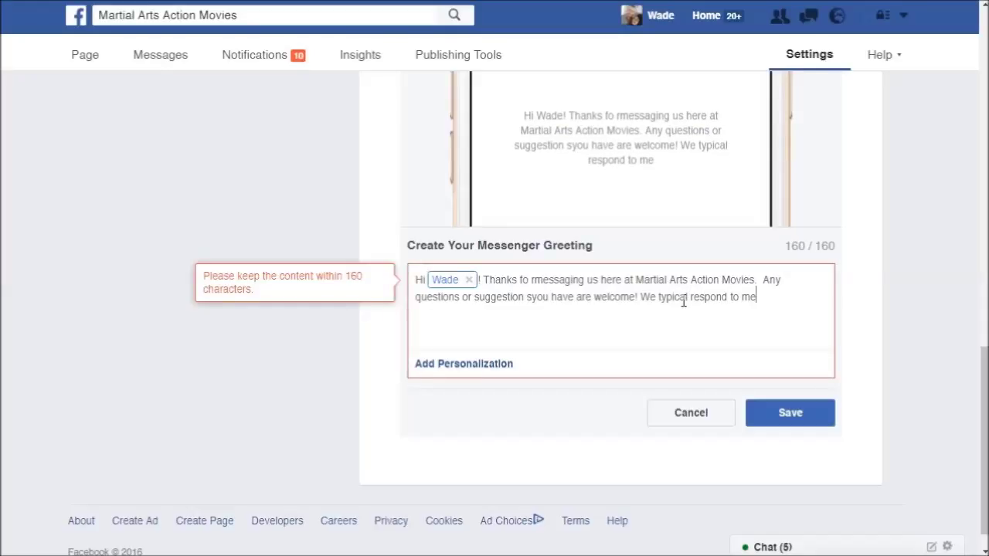
key(BackSpace)
text(f)
key(BackSpace)
key(BackSpace)
key(BackSpace)
key(BackSpace)
key(BackSpace)
key(BackSpace)
key(BackSpace)
key(BackSpace)
key(BackSpace)
key(BackSpace)
key(BackSpace)
key(BackSpace)
key(BackSpace)
key(BackSpace)
key(BackSpace)
key(BackSpace)
key(BackSpace)
key(BackSpace)
key(BackSpace)
key(BackSpace)
key(BackSpace)
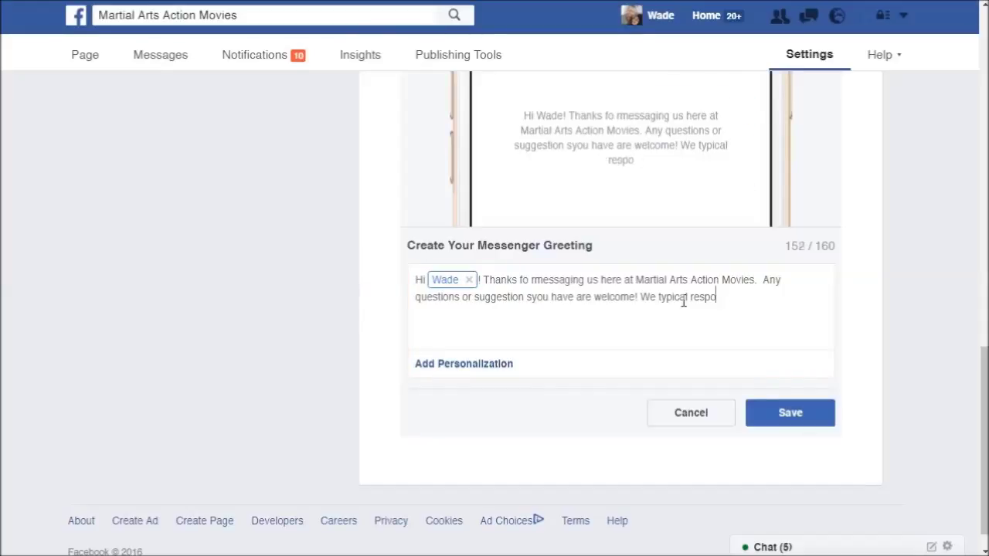
key(BackSpace)
key(BackSpace)
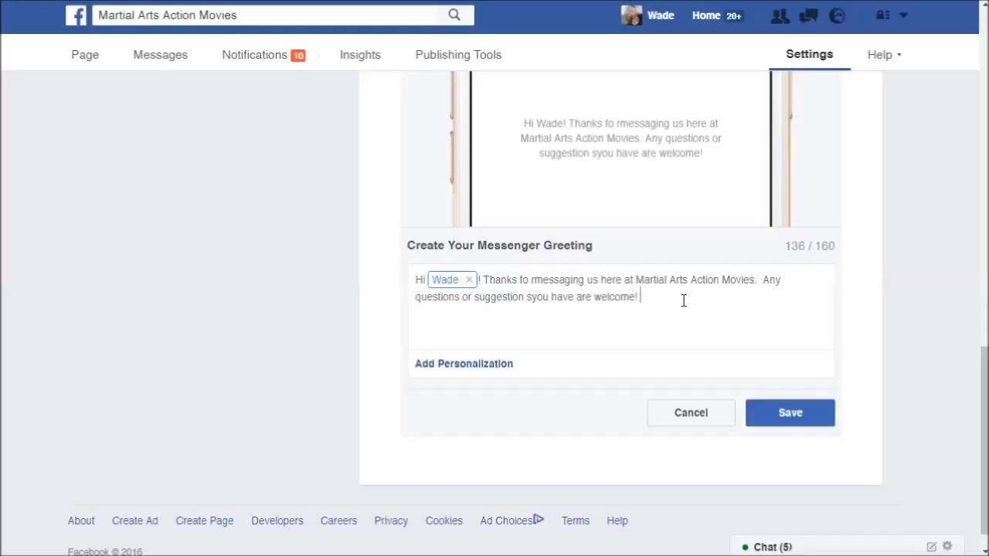
scroll(706, 322, up, 2)
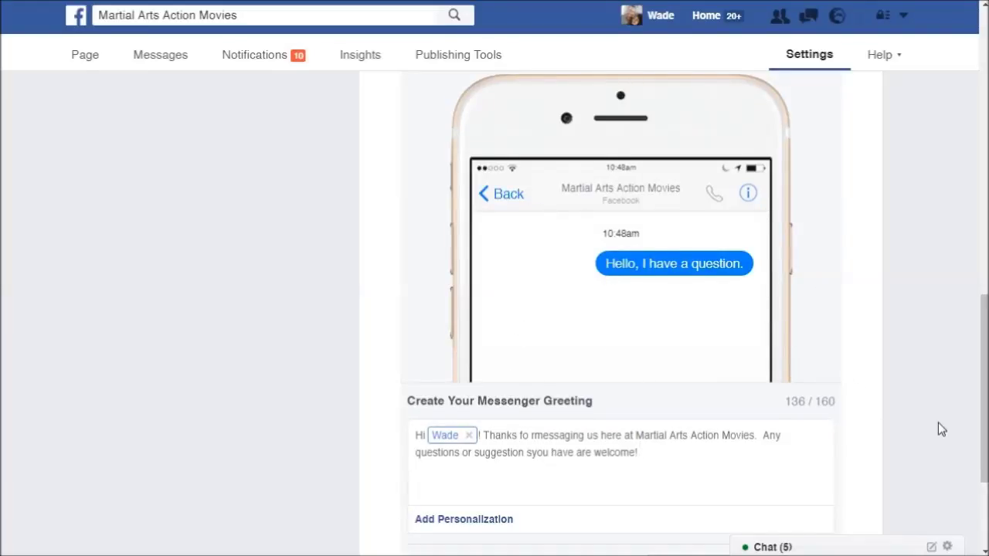
Fix the 'suggestion syou' and 'fo rmessaging' typos and save the Messenger Greeting
scroll(938, 423, up, 2)
scroll(898, 317, down, 1)
scroll(899, 323, down, 1)
key(BackSpace)
key(Right)
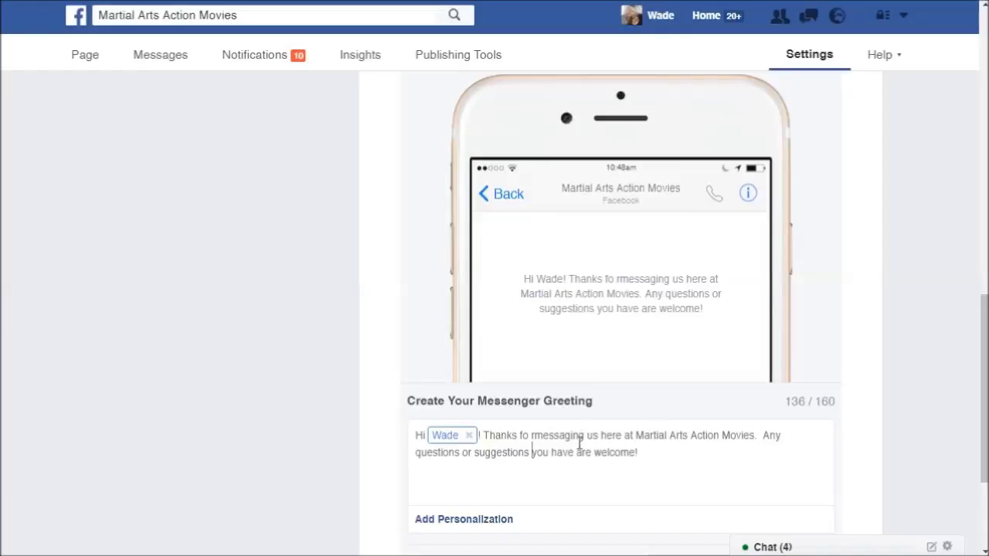
click(530, 435)
key(BackSpace)
scroll(640, 329, down, 1)
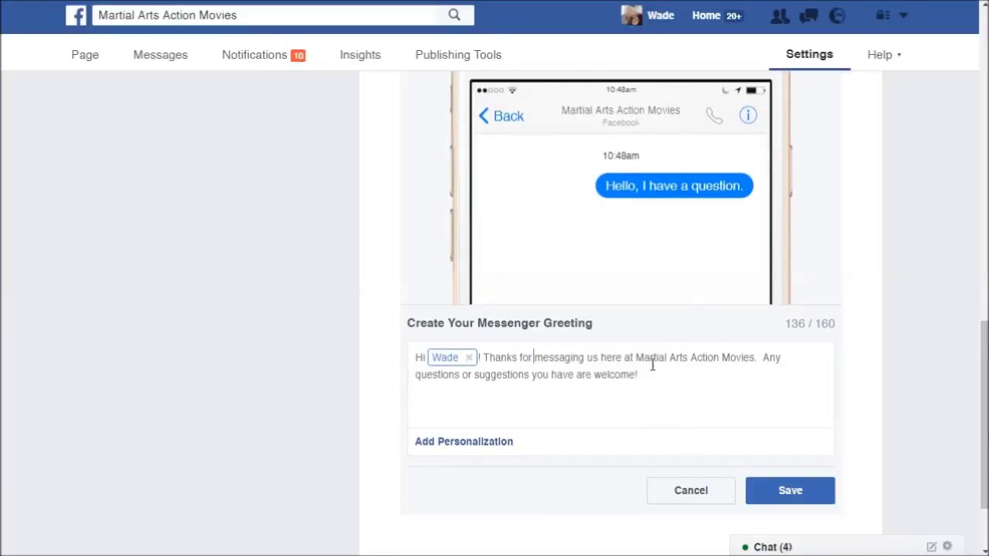
click(799, 499)
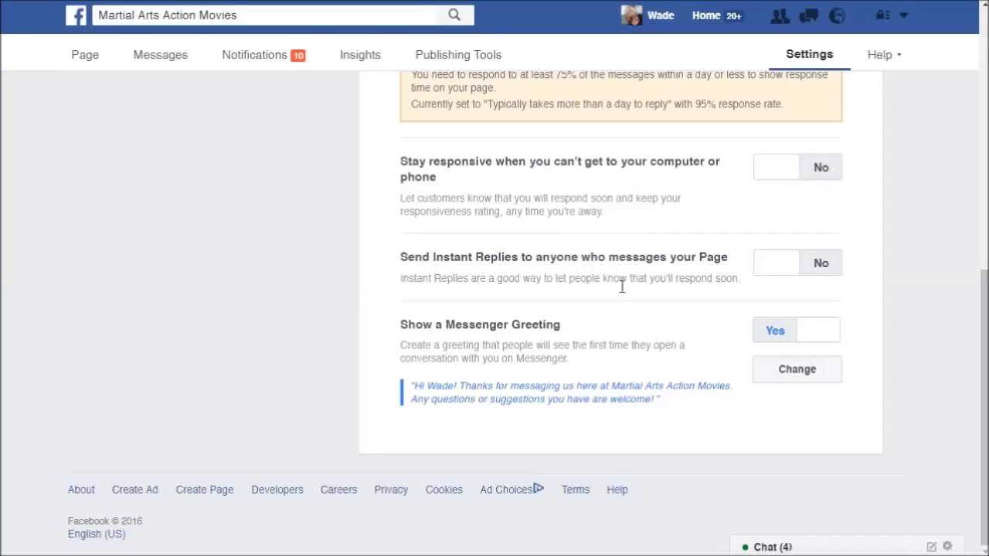
Toggle Instant Replies to Yes and back to No, leaving it off
drag(416, 257, 429, 258)
drag(492, 257, 698, 258)
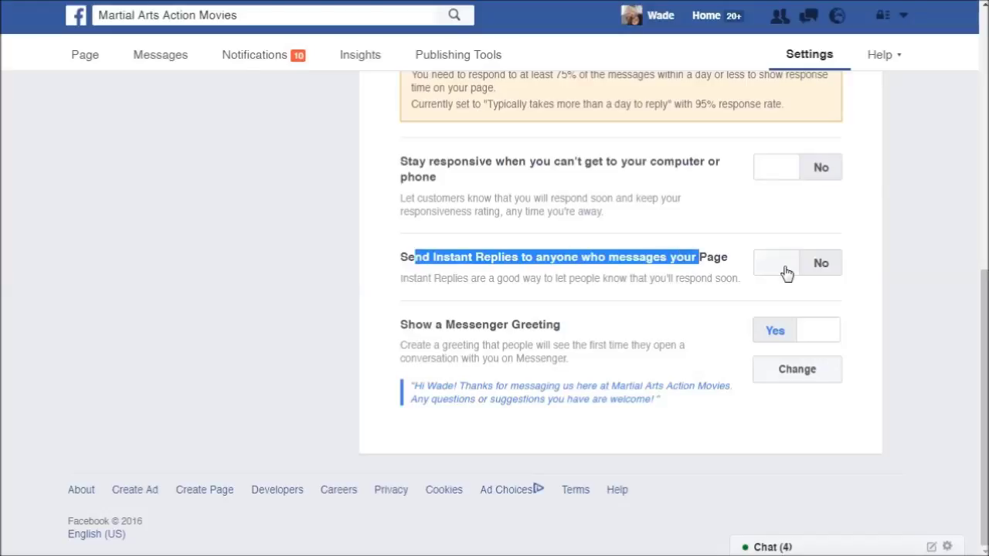
click(815, 267)
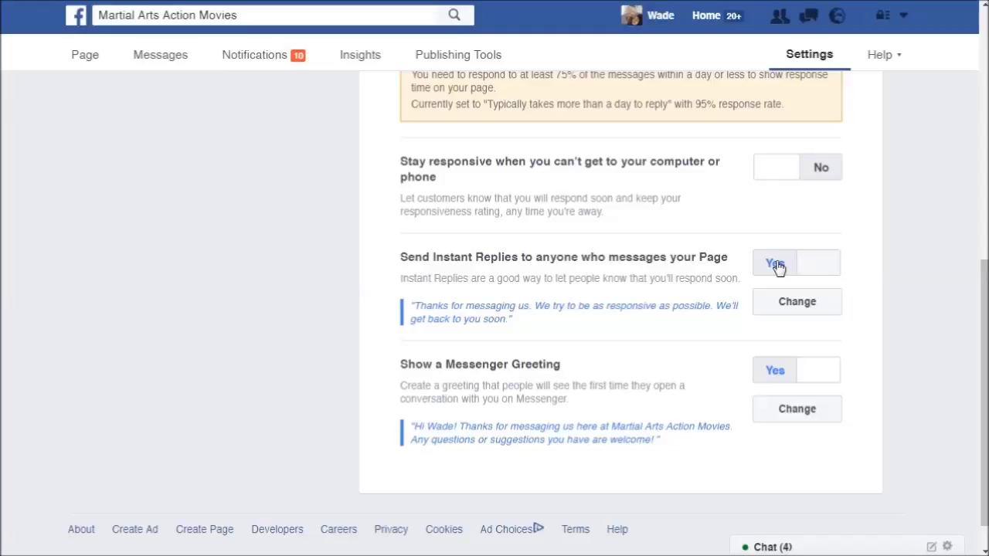
click(775, 264)
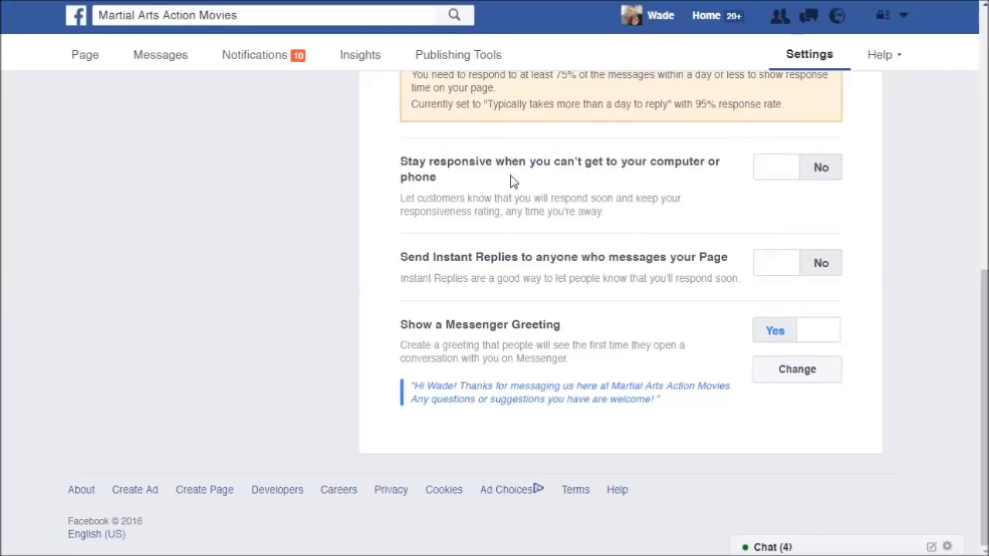
drag(414, 163, 600, 164)
Switch 'Stay responsive' to Yes and open the away message editor
click(672, 163)
click(809, 177)
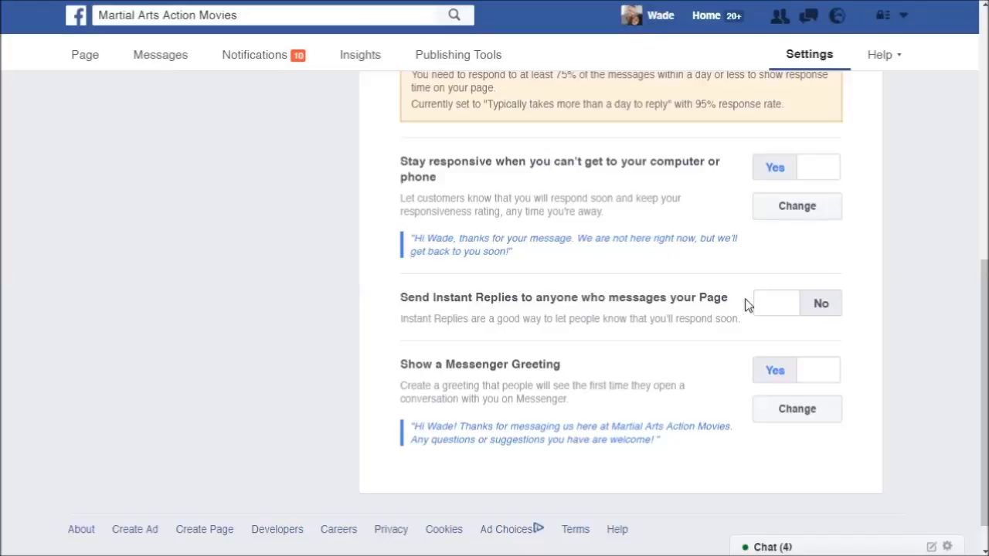
click(797, 207)
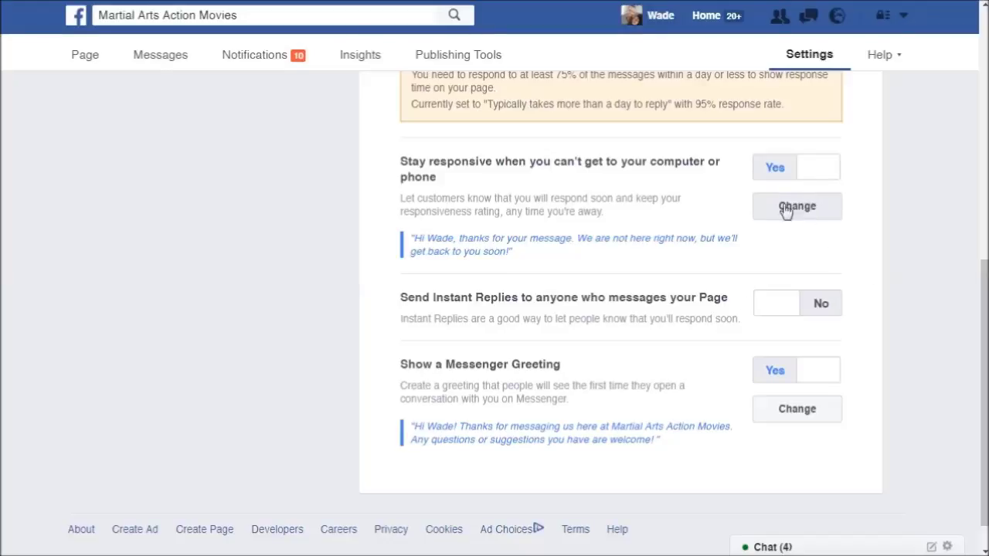
Select and delete the away message's second sentence
scroll(742, 186, up, 3)
scroll(726, 177, down, 8)
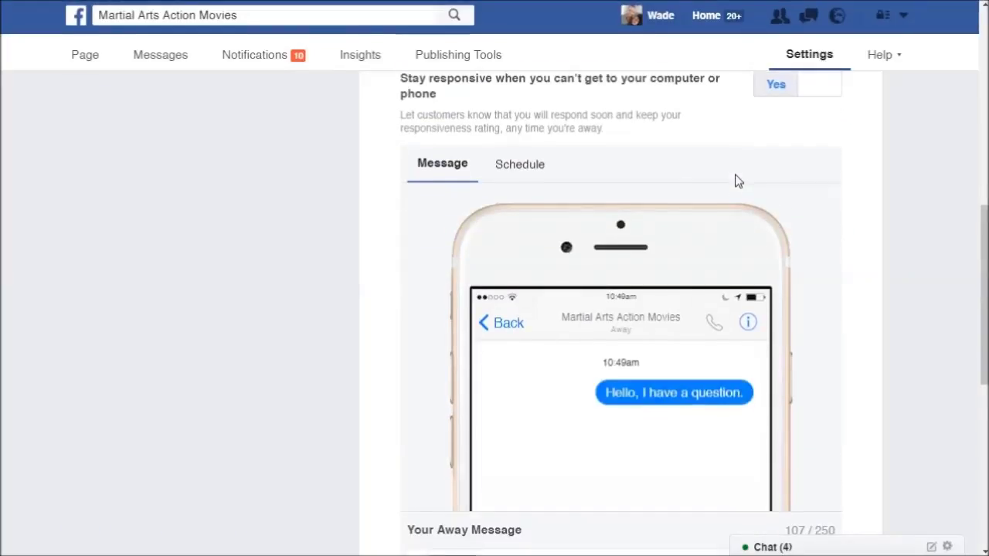
click(482, 255)
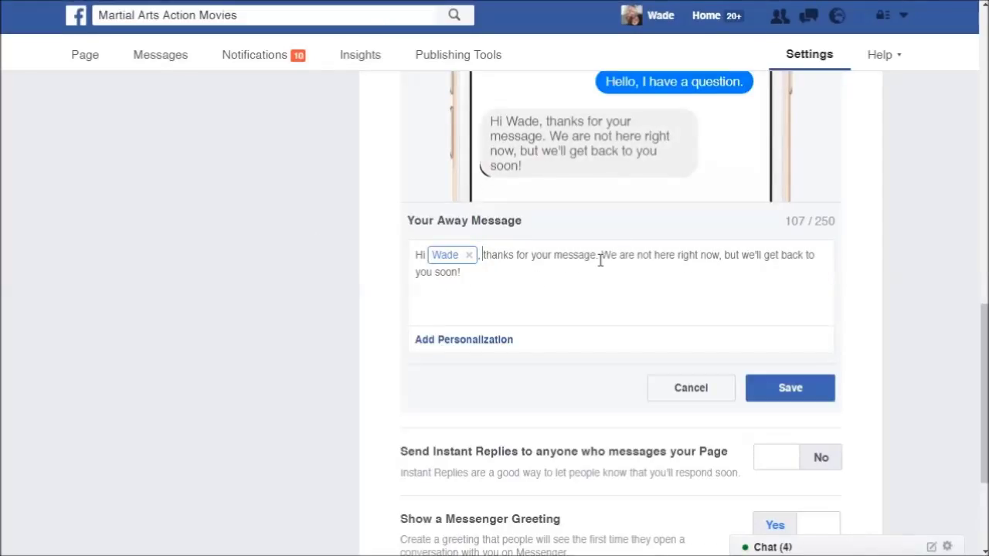
drag(605, 257, 686, 338)
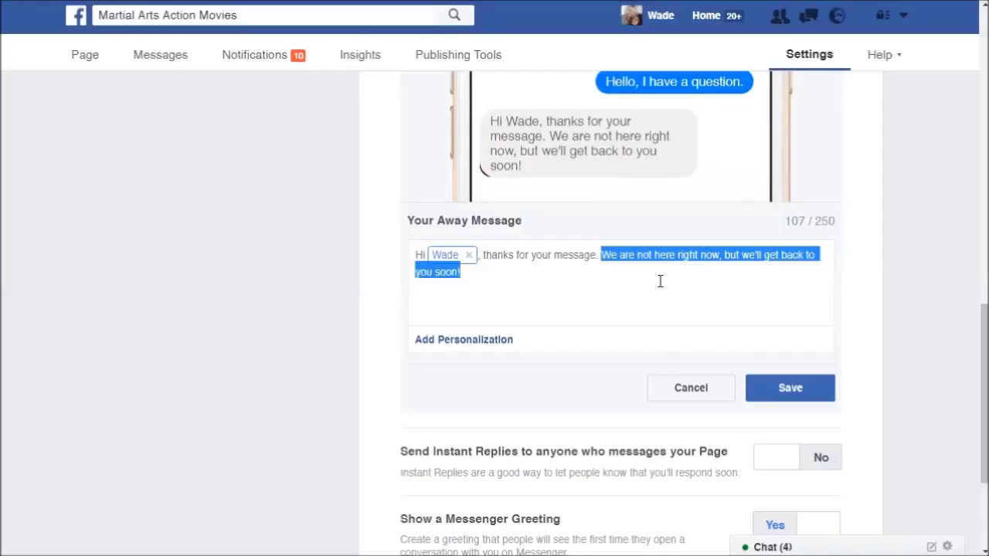
key(BackSpace)
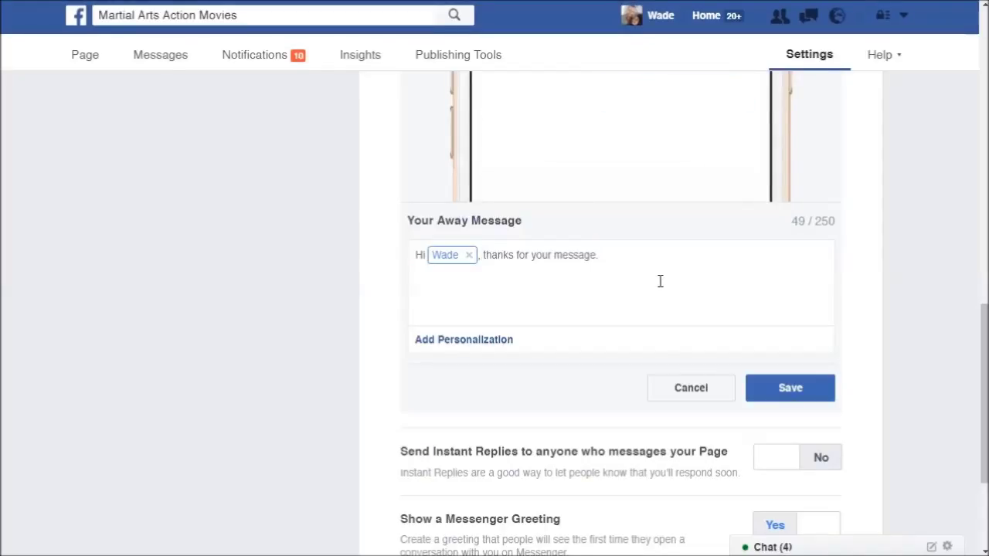
Replace it with 'I am currently away from Facebook, but will respond as soon as I can'
text(I am currently away from Faceb)
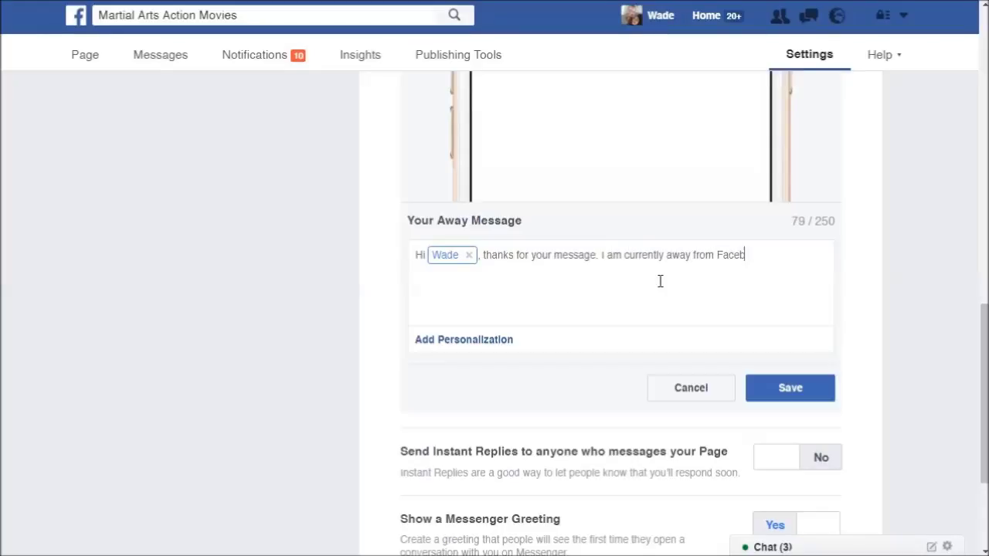
text(ook, but will re)
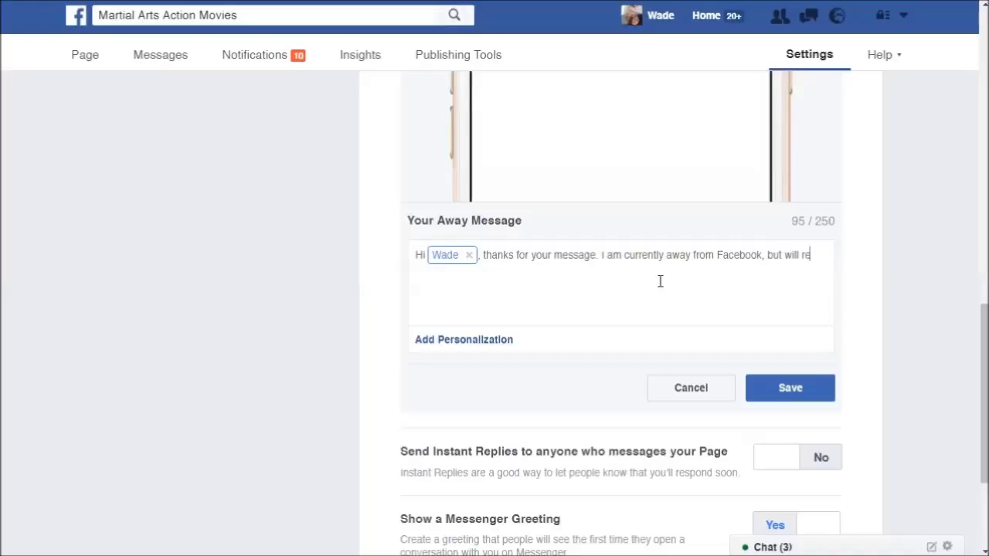
text(spond as soon as ic an)
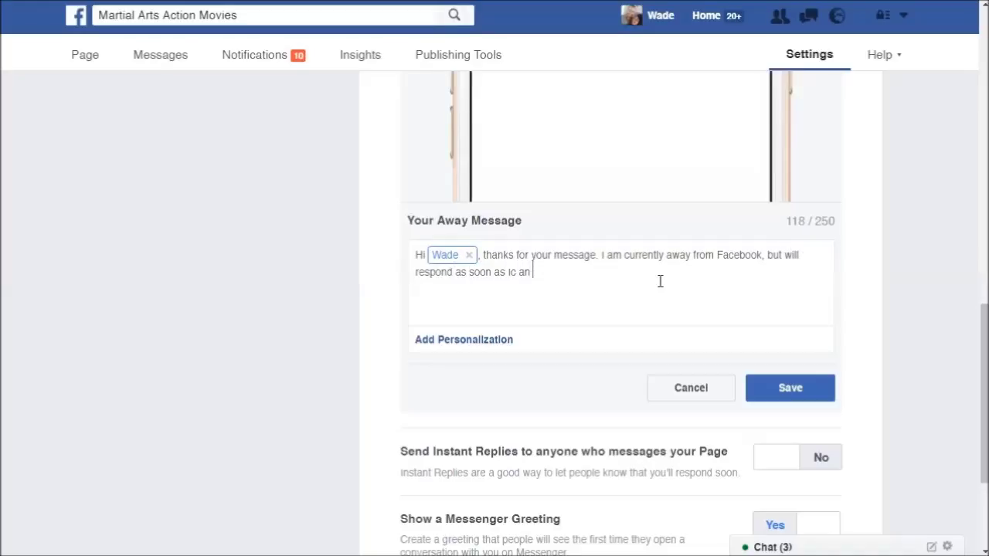
key(BackSpace)
key(BackSpace)
key(BackSpace)
key(BackSpace)
key(BackSpace)
text(can)
scroll(690, 269, up, 2)
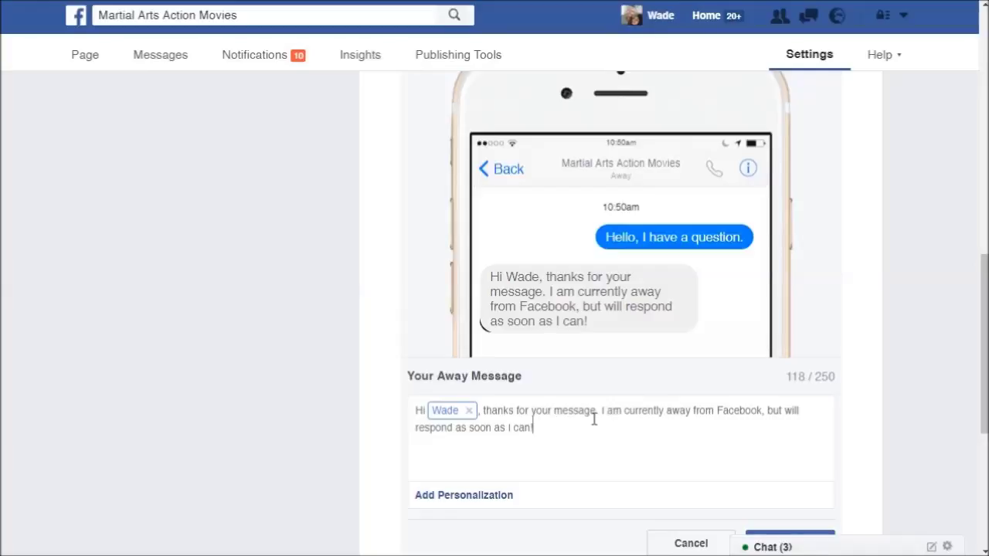
scroll(716, 394, down, 3)
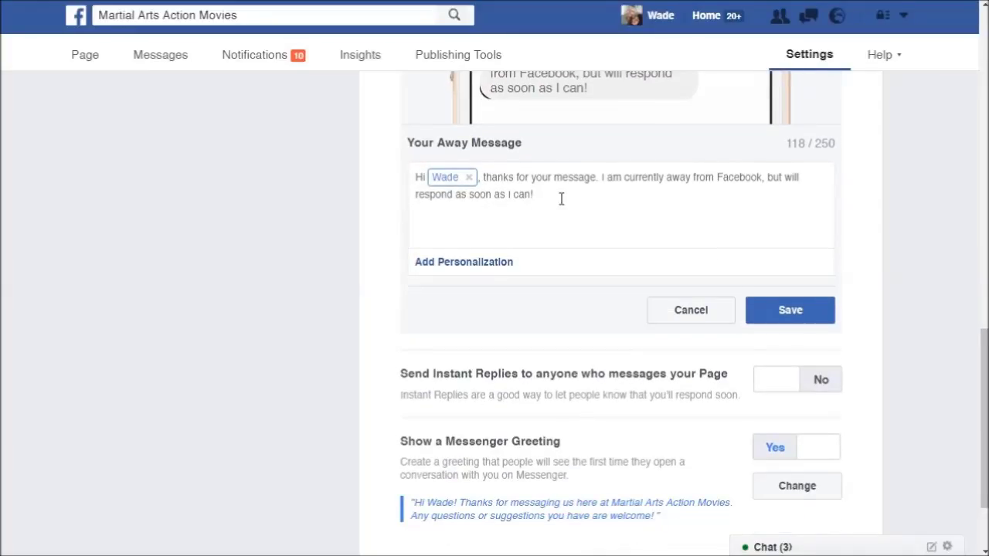
scroll(649, 301, up, 2)
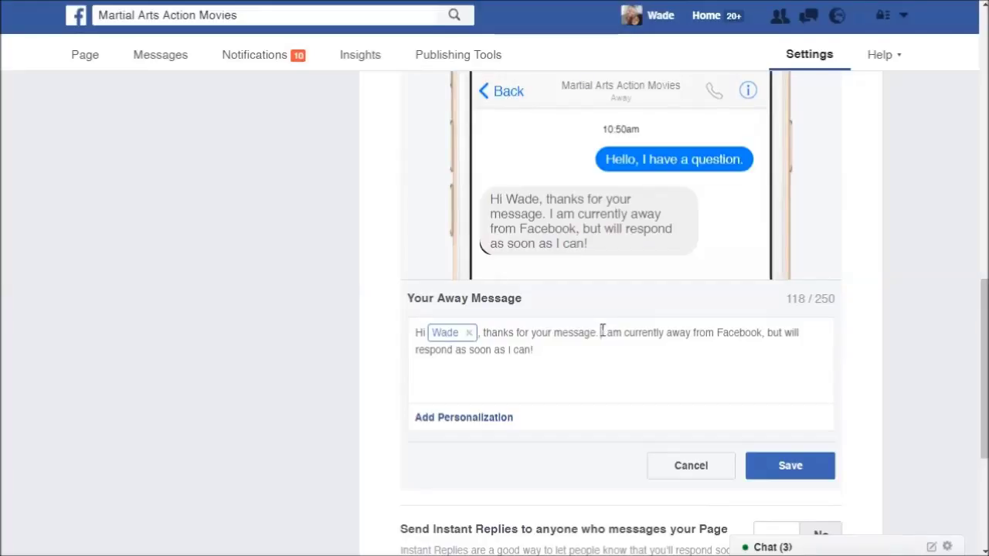
Replace the away sentence with 'We will endeavour to get back to you asap!' plus phone and e-mail contacts
drag(601, 333, 622, 371)
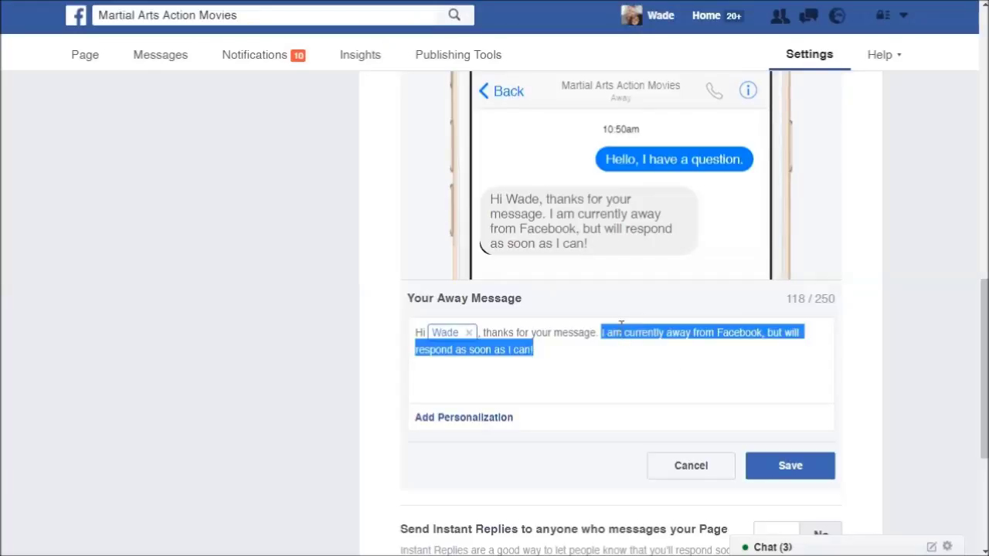
key(BackSpace)
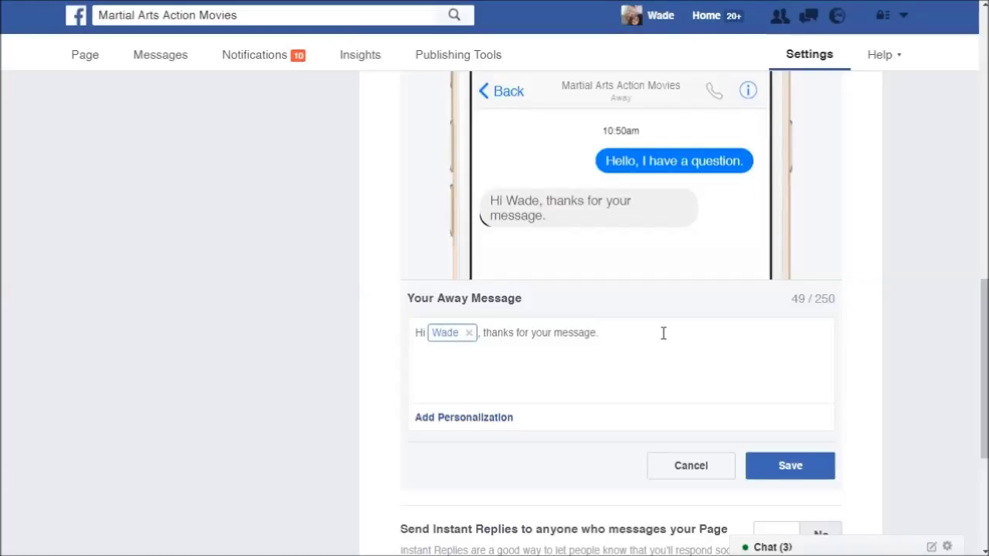
text(We will e)
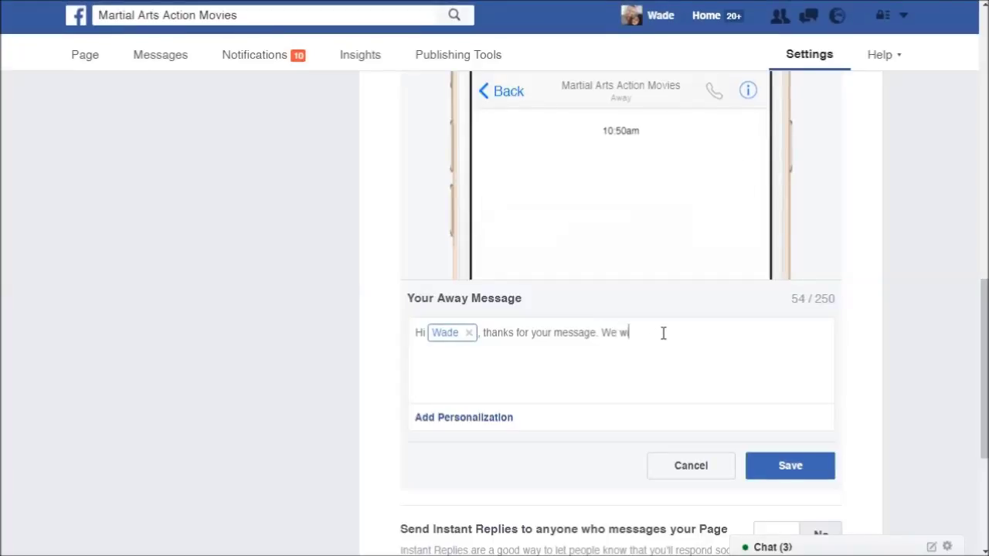
text(ndeavour to get back to you )
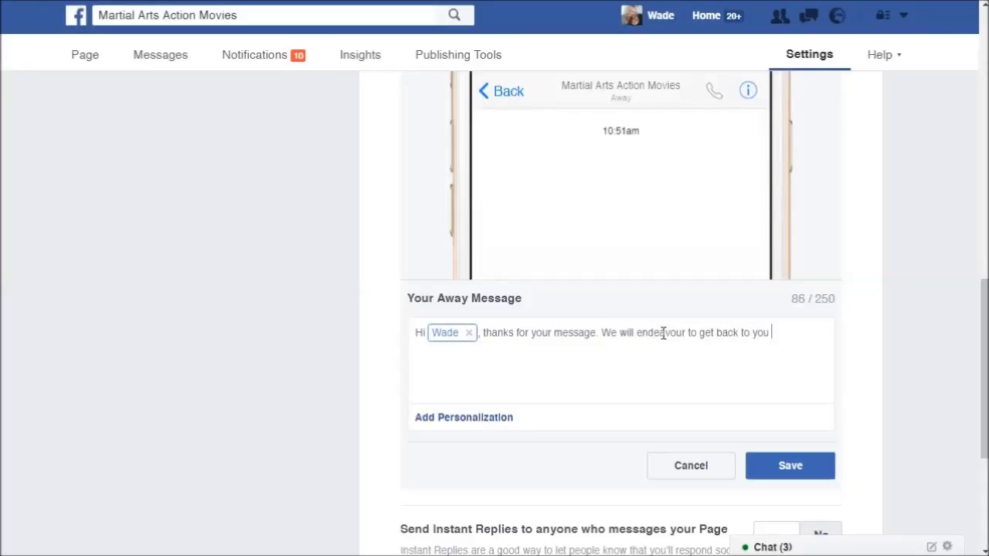
text(asap!  For a quicker response, please c)
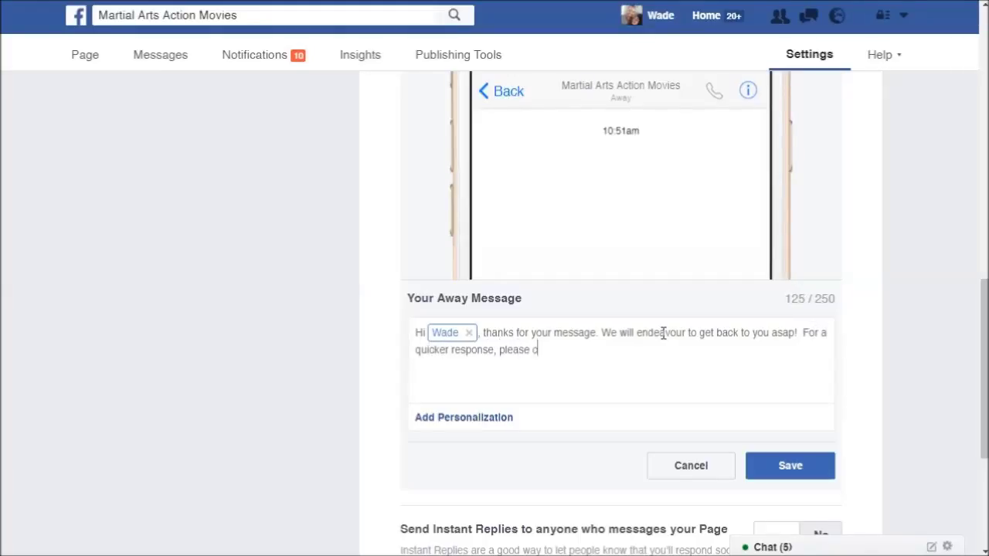
text(all us on )
text(0000 00)
text(00 or meail)
key(BackSpace)
key(BackSpace)
key(BackSpace)
key(BackSpace)
key(BackSpace)
text(e)
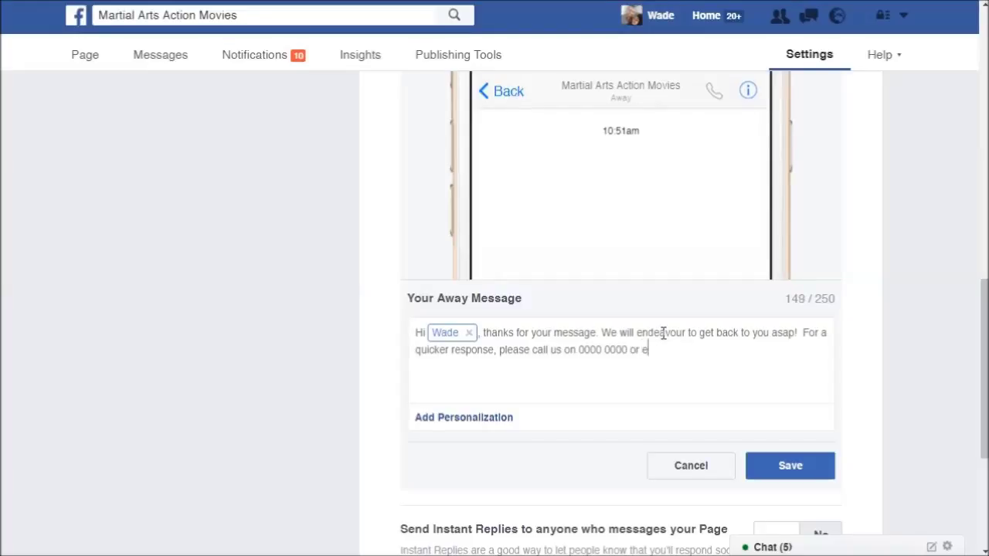
text(mail info@domaijn.com)
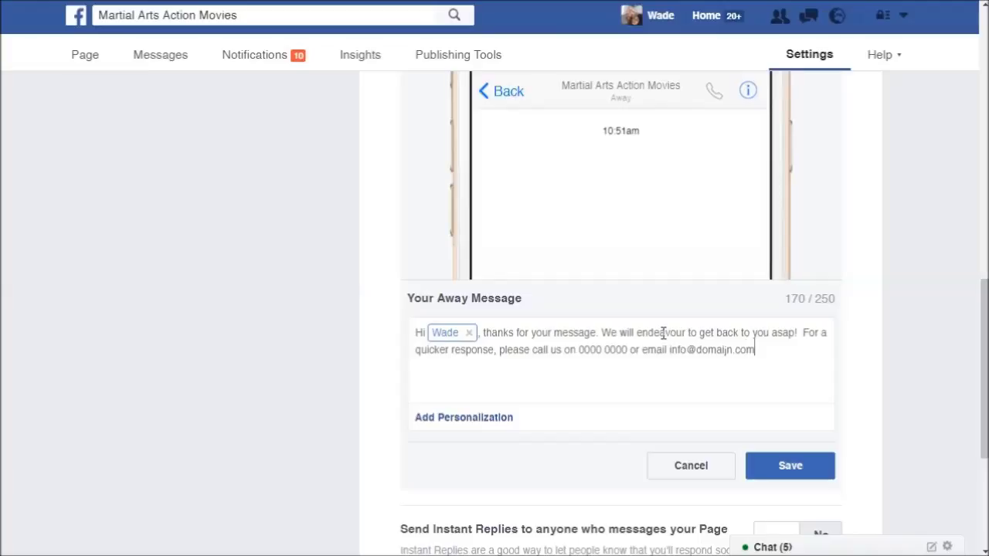
key(Left)
key(Left)
key(Left)
key(BackSpace)
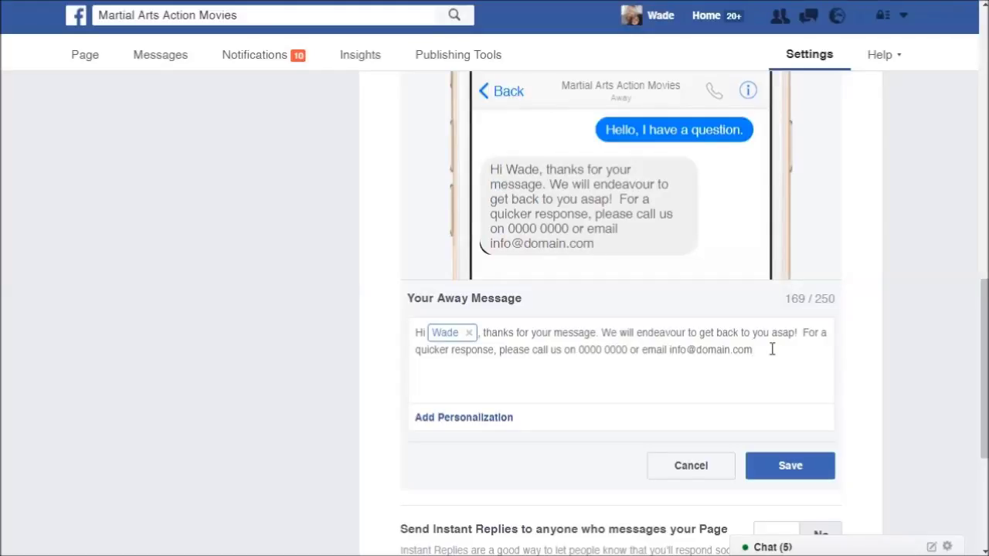
drag(769, 348, 498, 349)
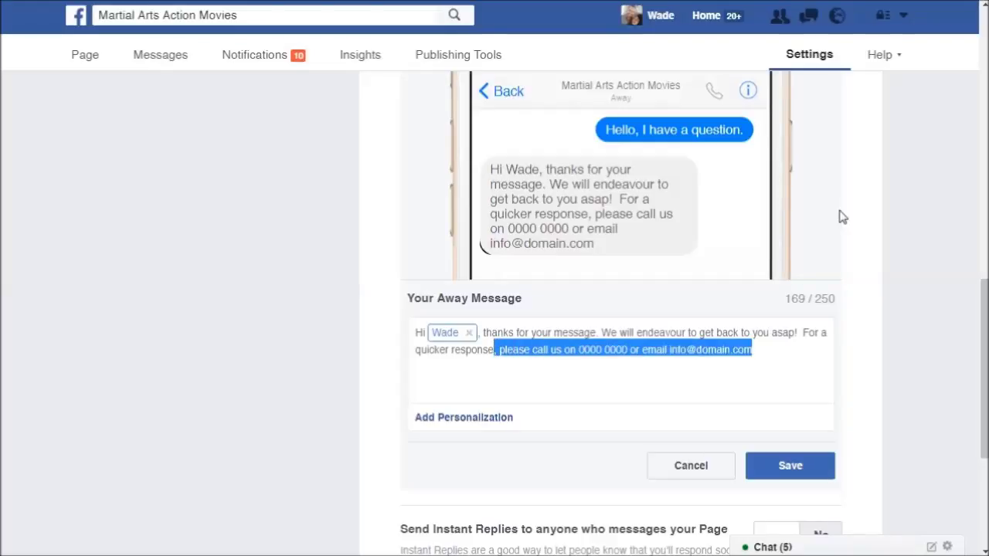
Delete the contact clause and 'For a quicker response', save, and return to the Page
key(BackSpace)
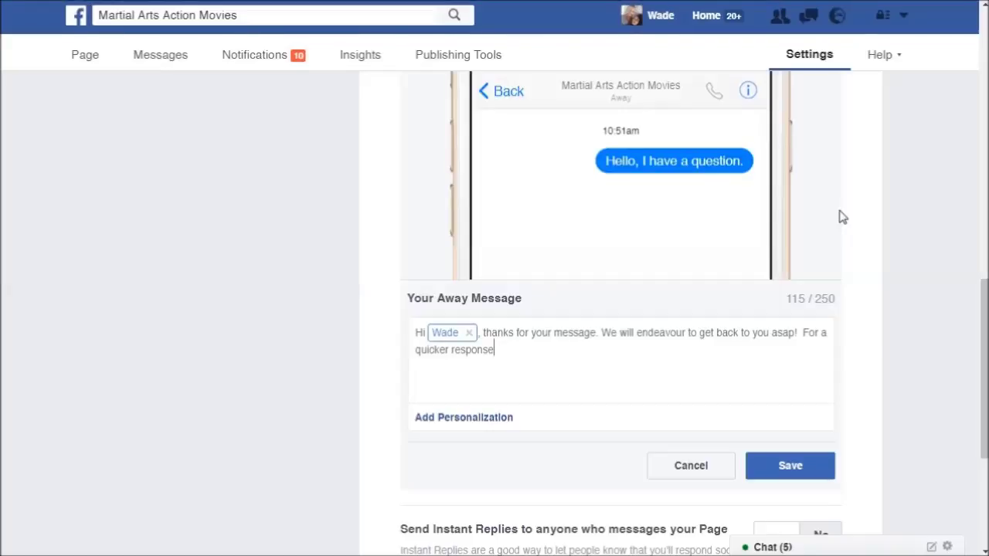
drag(803, 333, 814, 351)
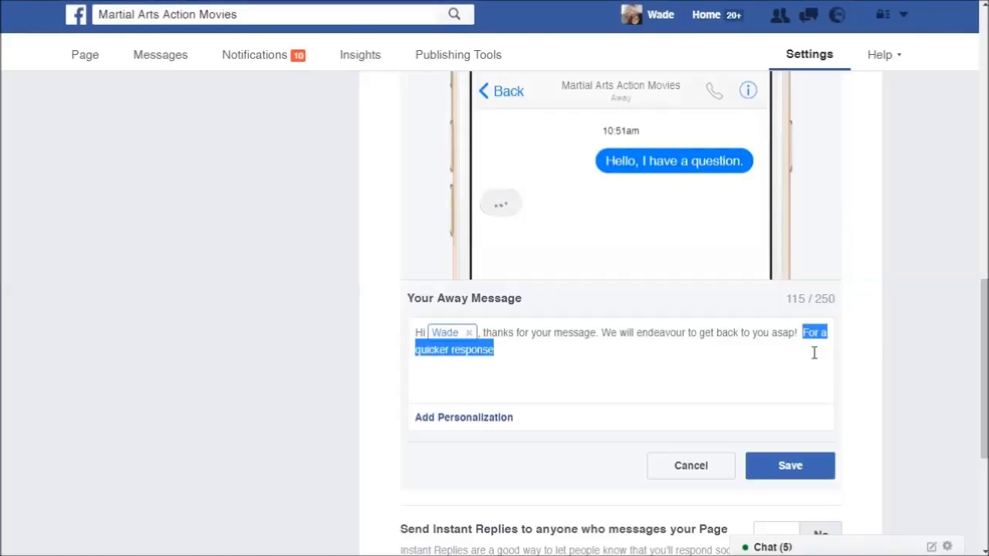
key(BackSpace)
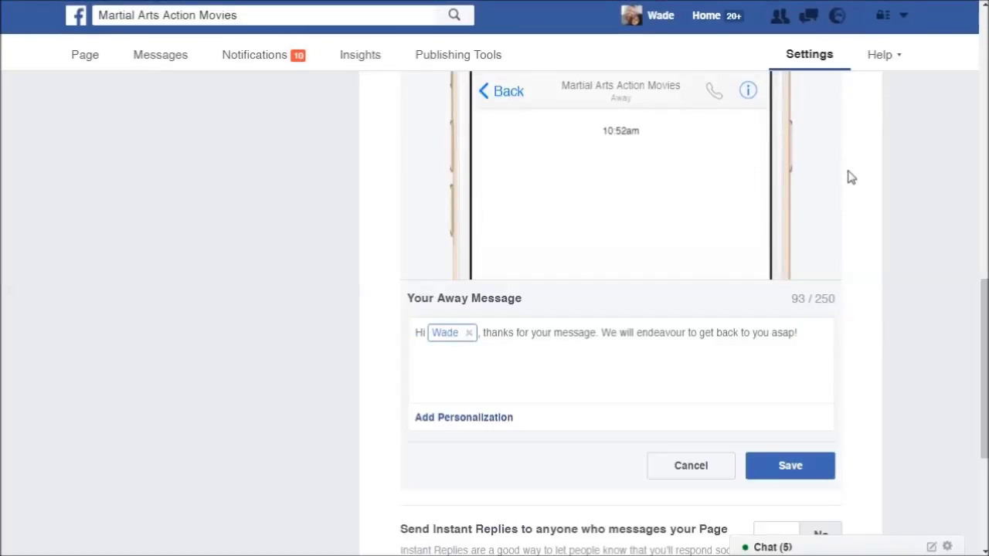
click(809, 472)
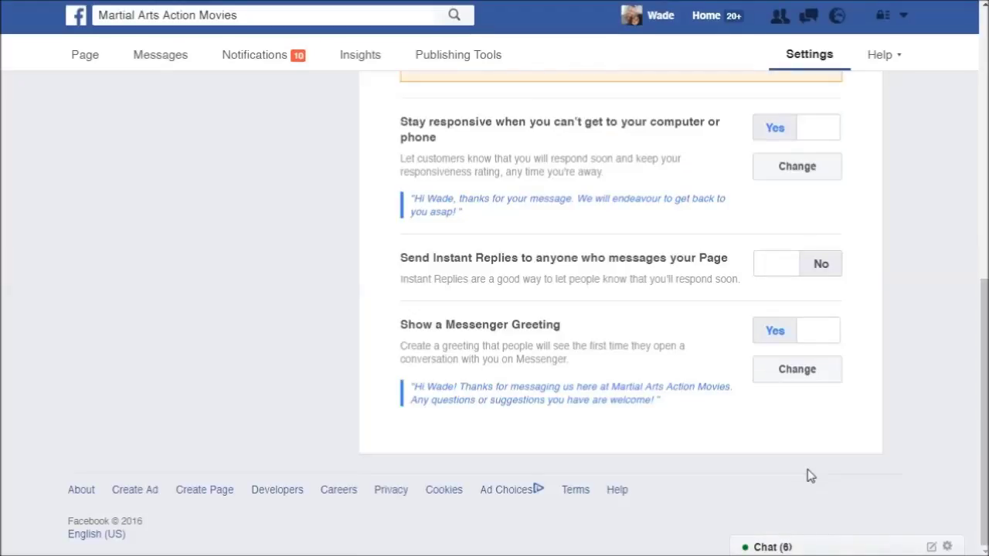
scroll(802, 404, up, 1)
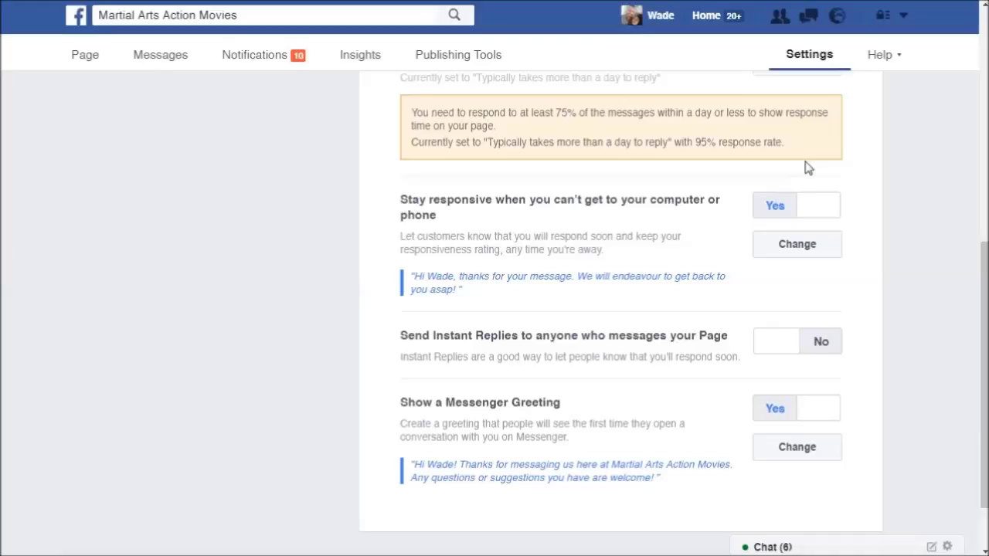
click(84, 58)
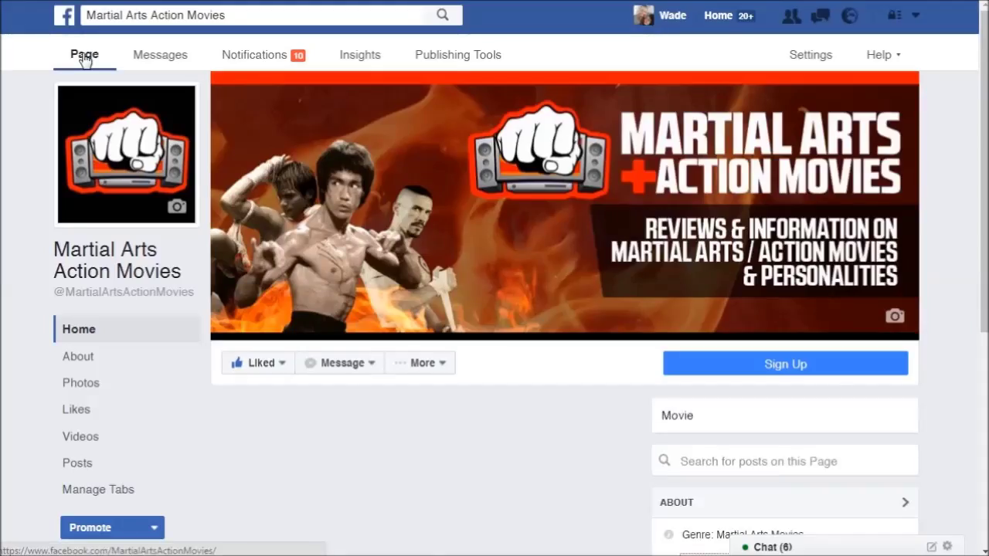
Open the Page's Messenger chat to preview the saved greeting
click(370, 367)
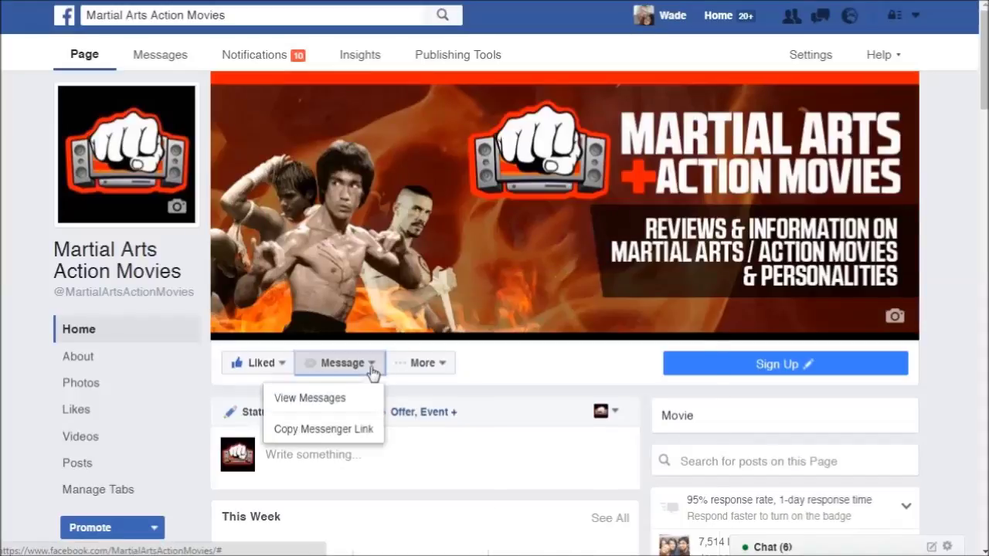
click(369, 366)
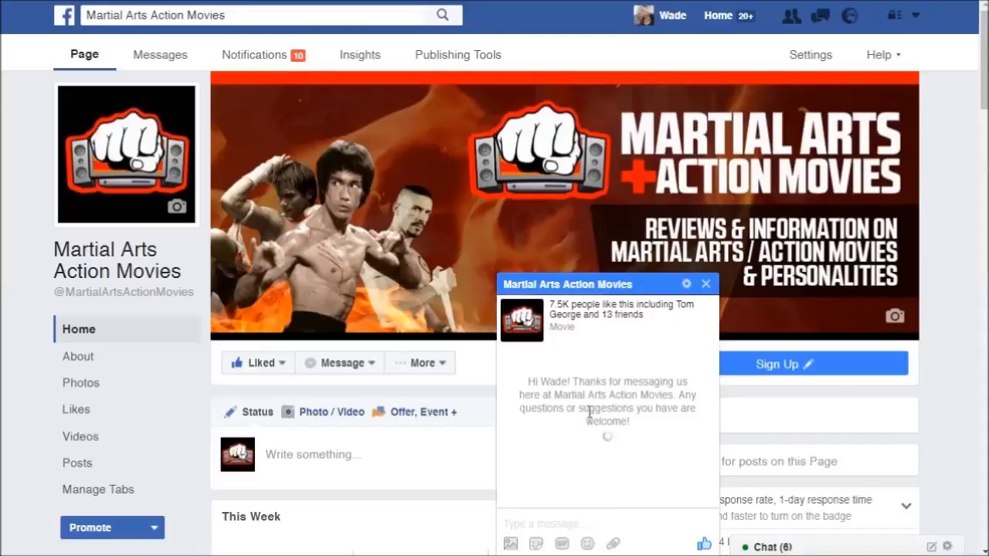
click(633, 514)
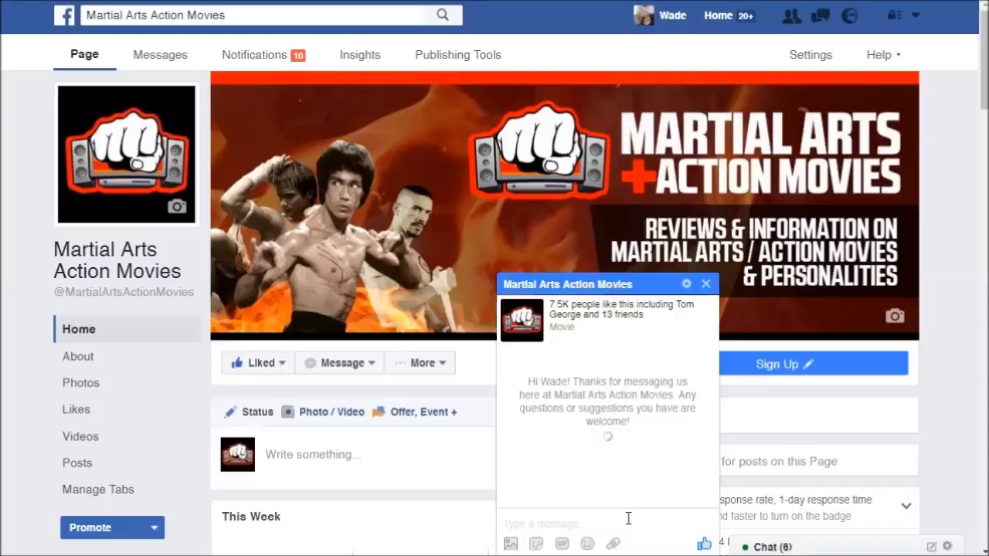